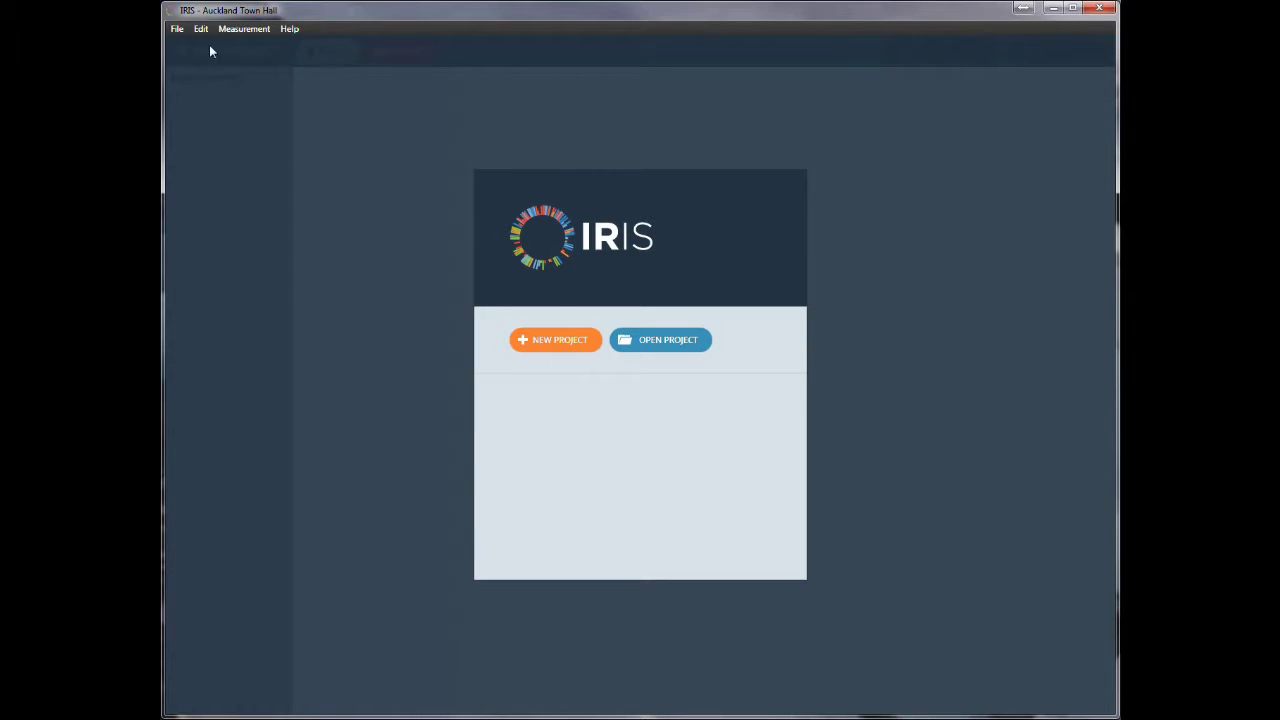
# - Open the Auckland Town Hall.iris project from the Auckland Town Hall folder
pyautogui.click(177, 29)
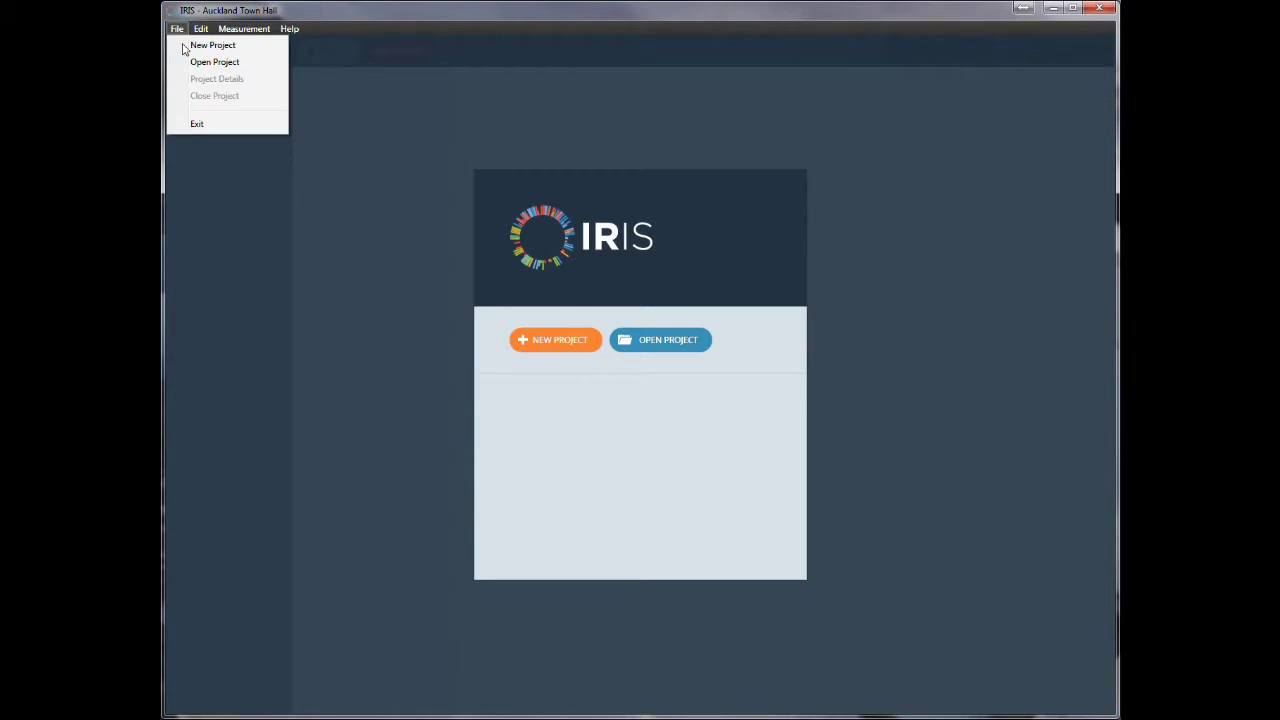
pyautogui.click(668, 342)
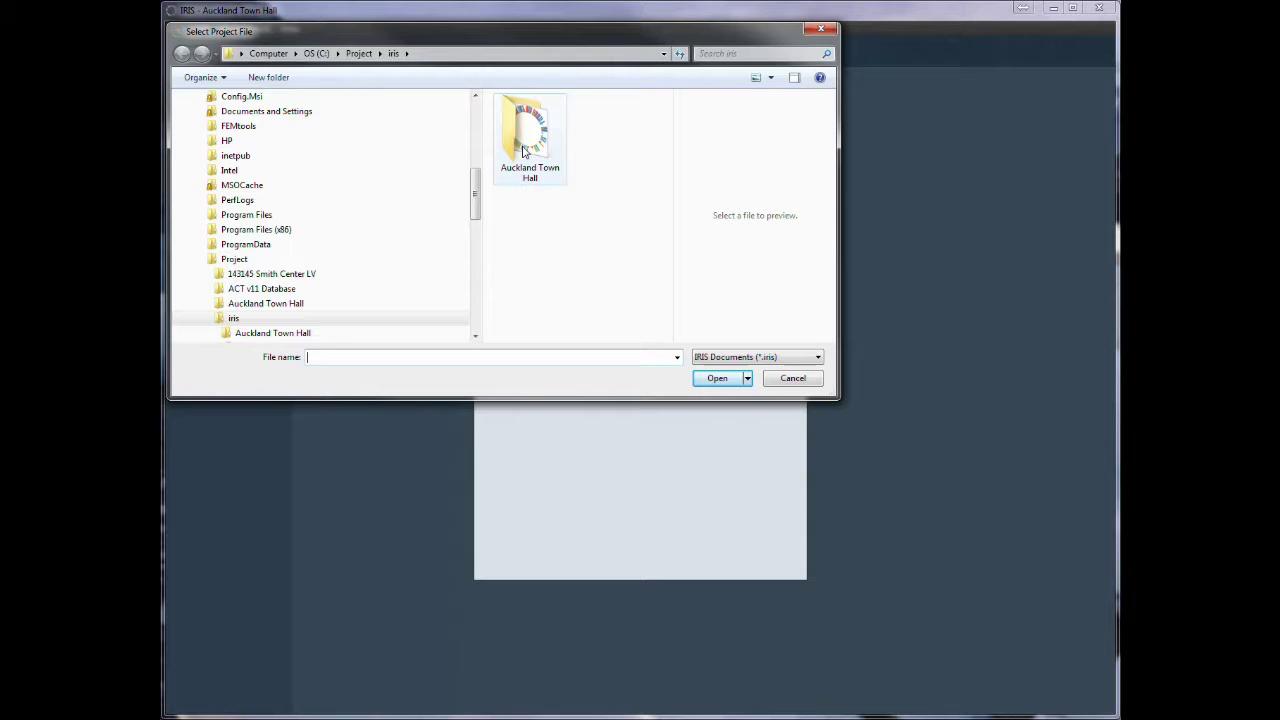
pyautogui.click(522, 150)
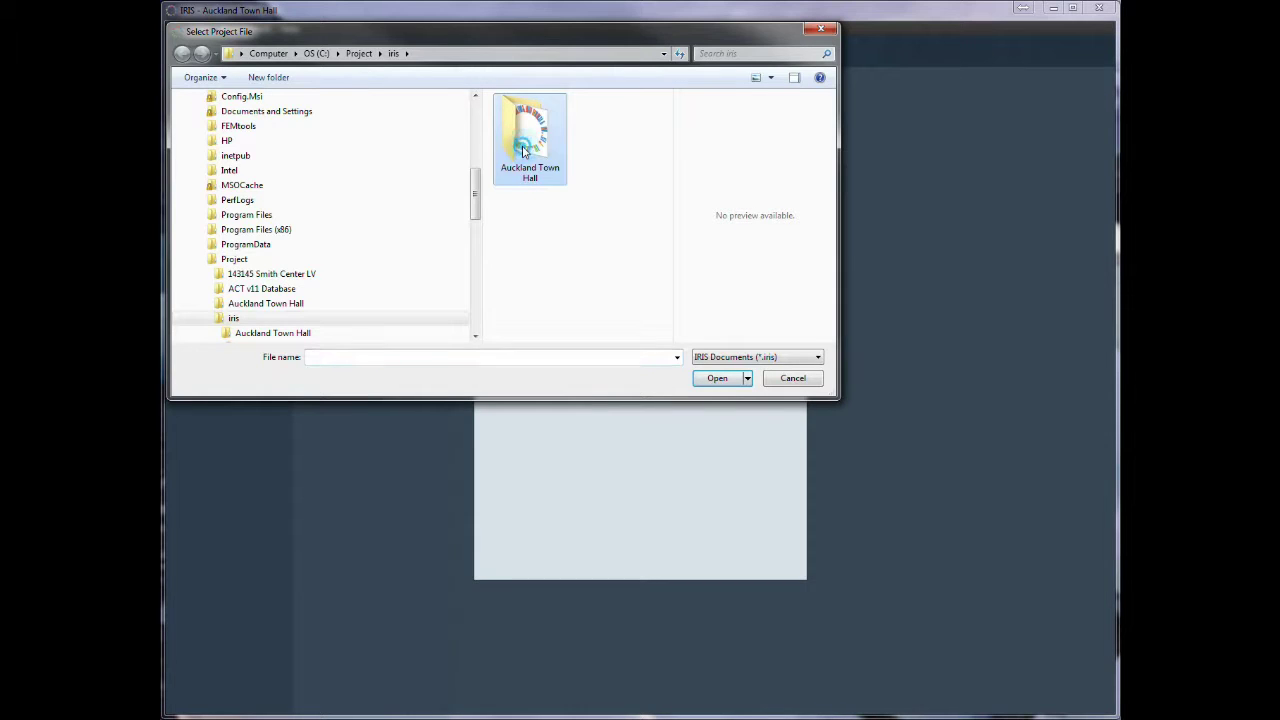
pyautogui.doubleClick(522, 150)
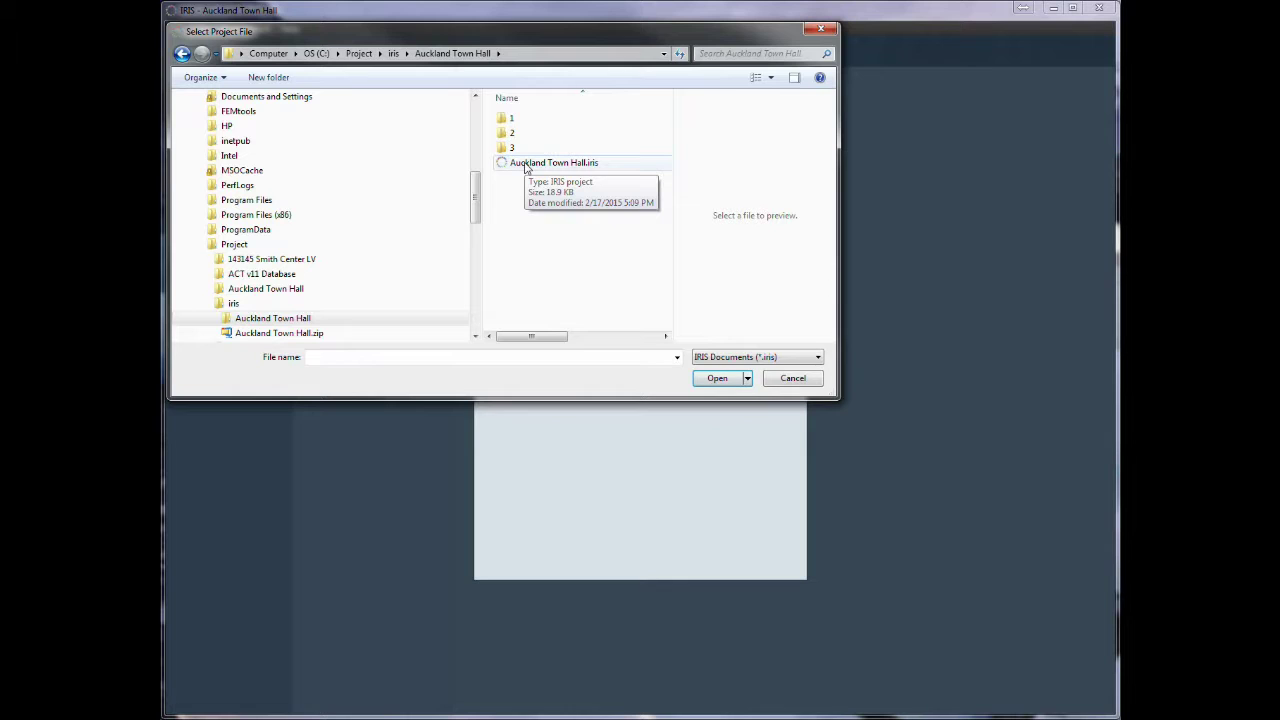
pyautogui.doubleClick(524, 163)
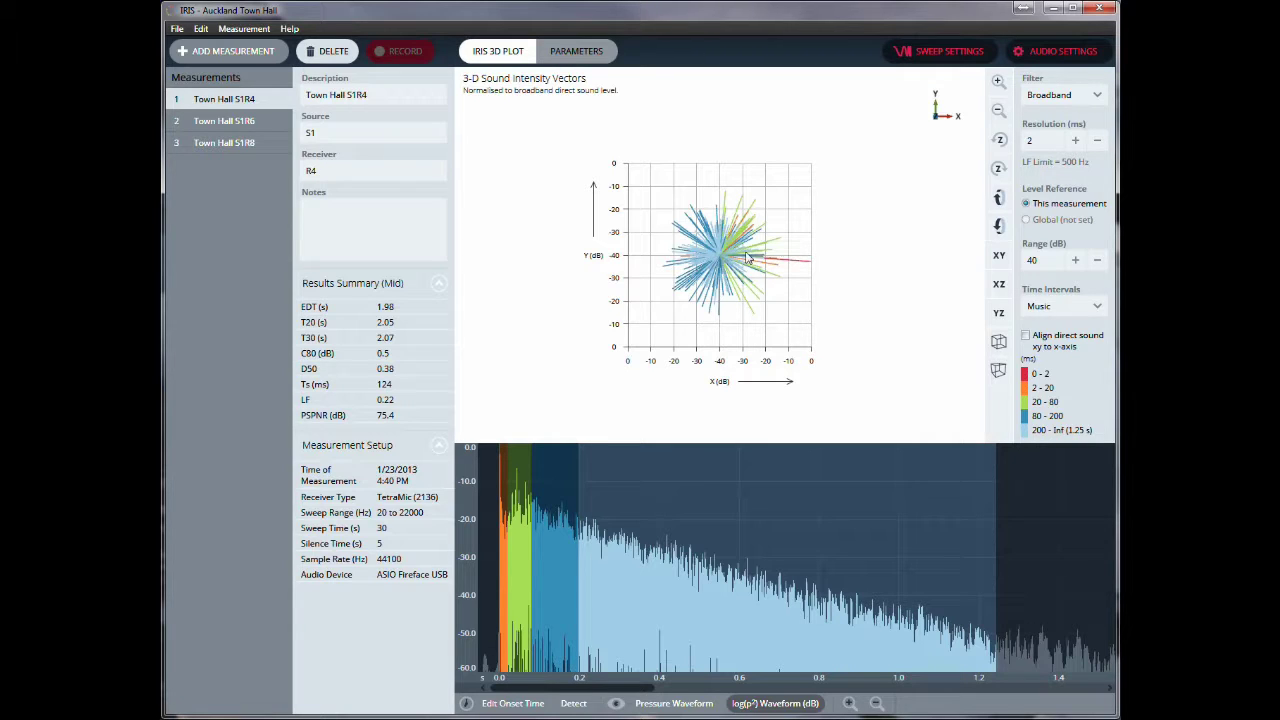
# - Rotate the S1R4 vector plot about Z, check the XY and XZ views, then return to perspective 3-D
pyautogui.click(999, 139)
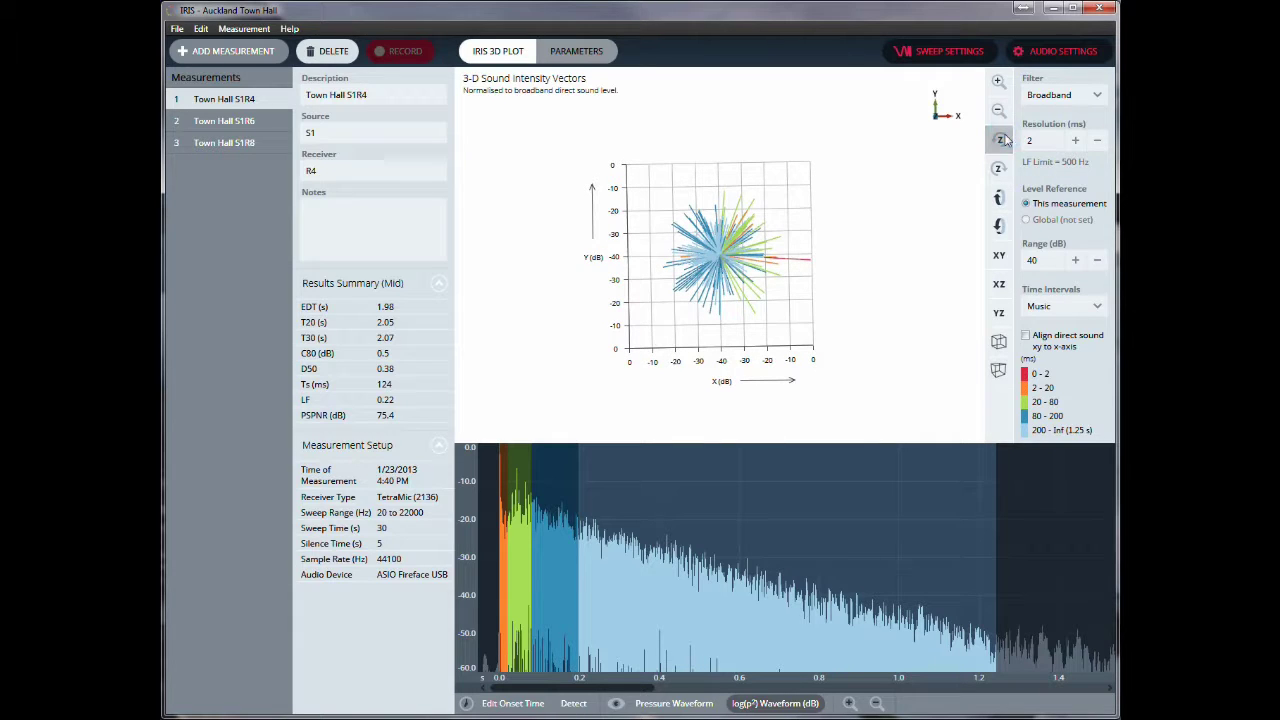
pyautogui.click(1000, 169)
pyautogui.click(1000, 169)
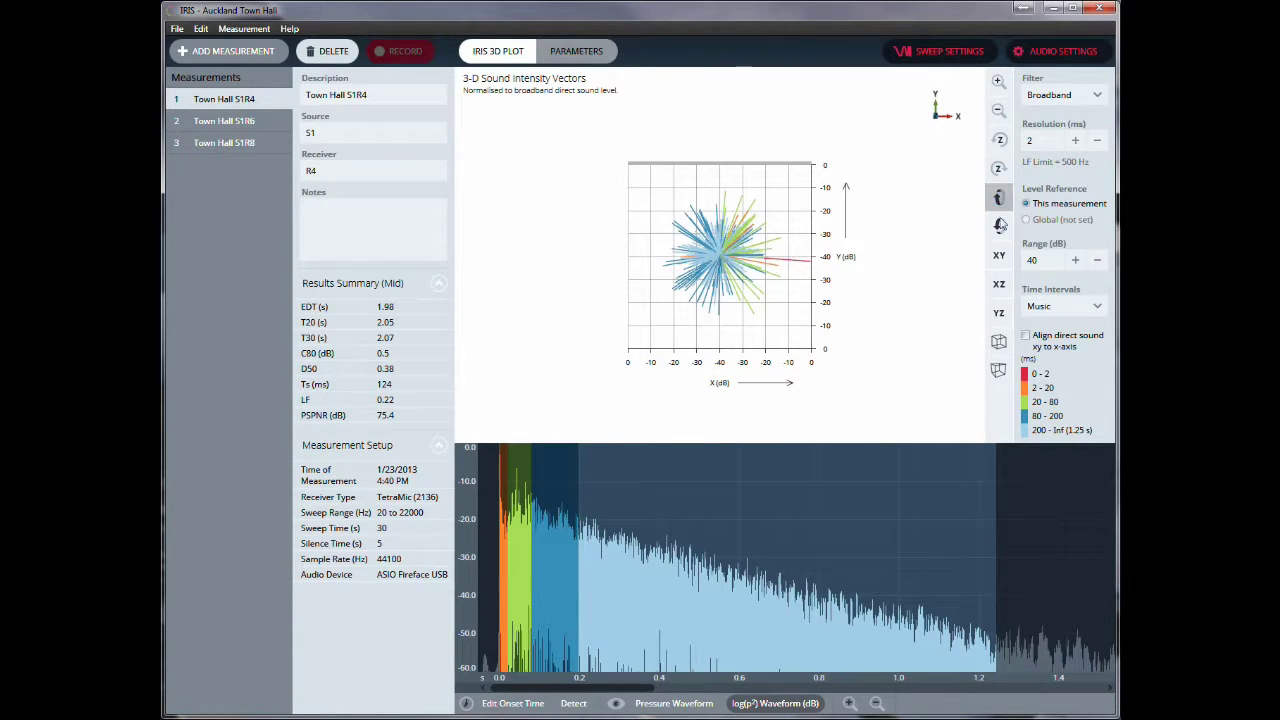
pyautogui.click(999, 255)
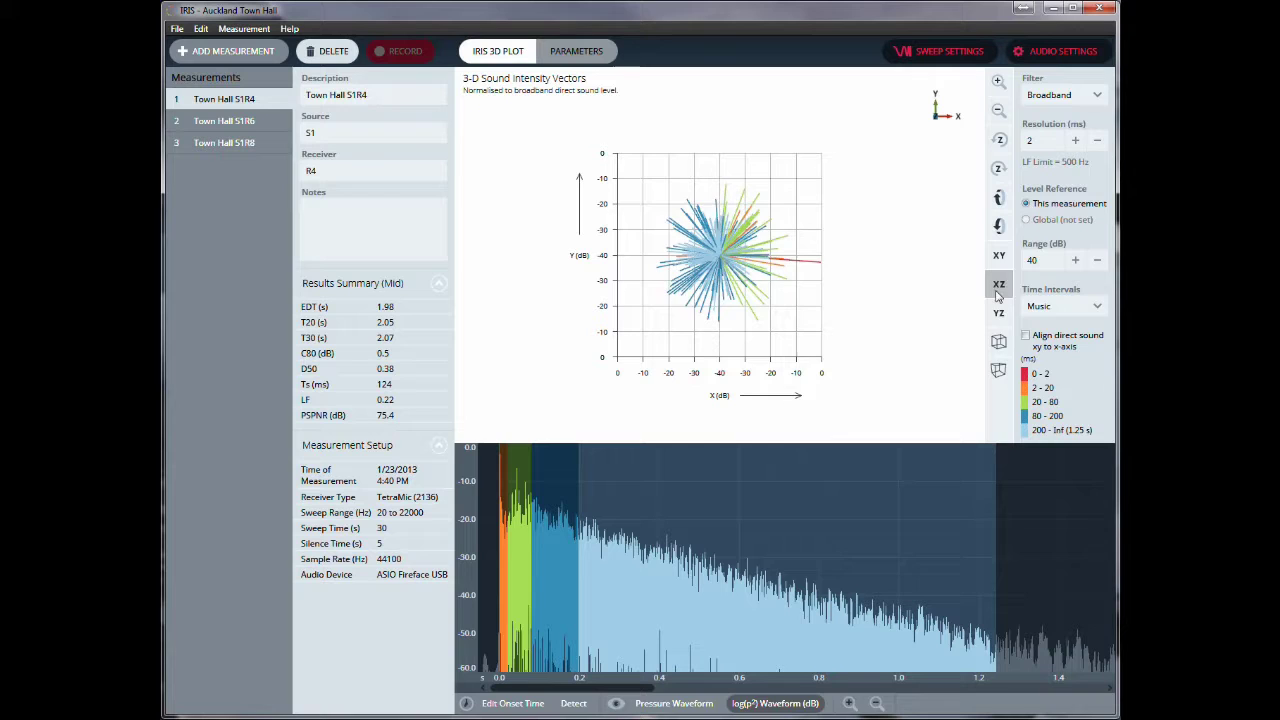
pyautogui.click(999, 284)
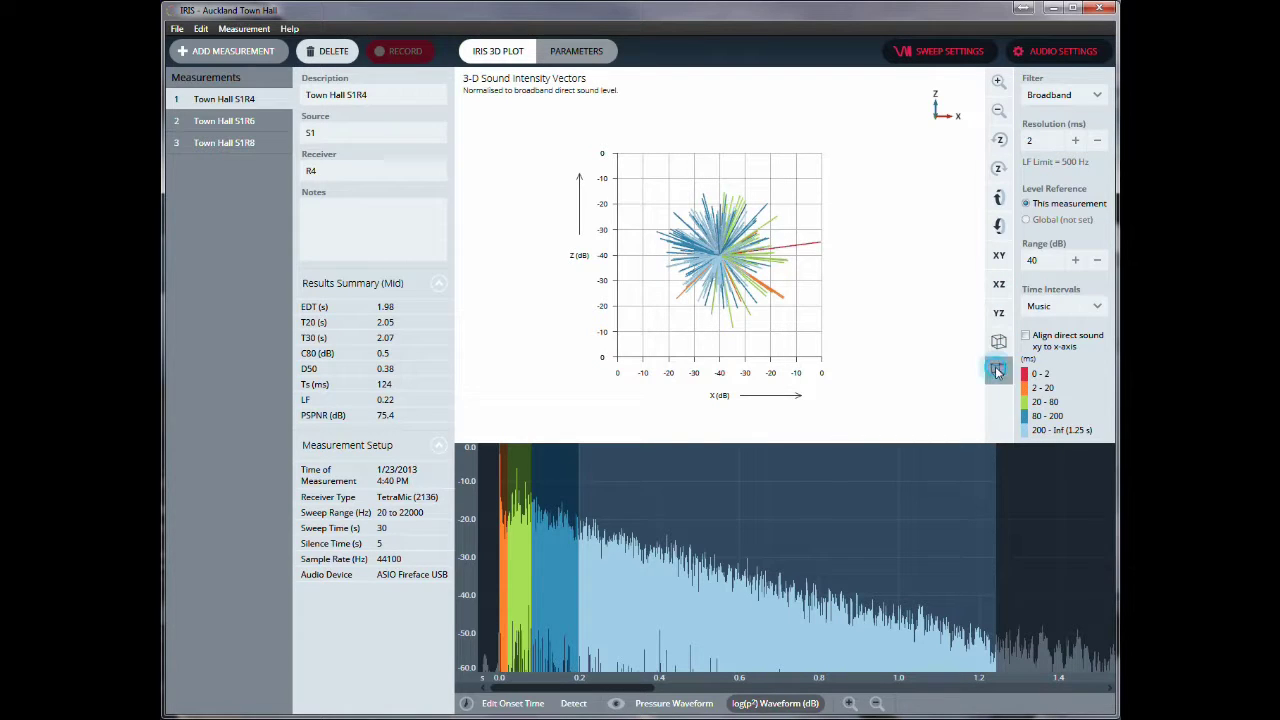
pyautogui.click(998, 369)
# - Tilt the S1R4 hedgehog plot to an oblique angle looking down from above
pyautogui.moveTo(794, 314); pyautogui.dragTo(771, 215)
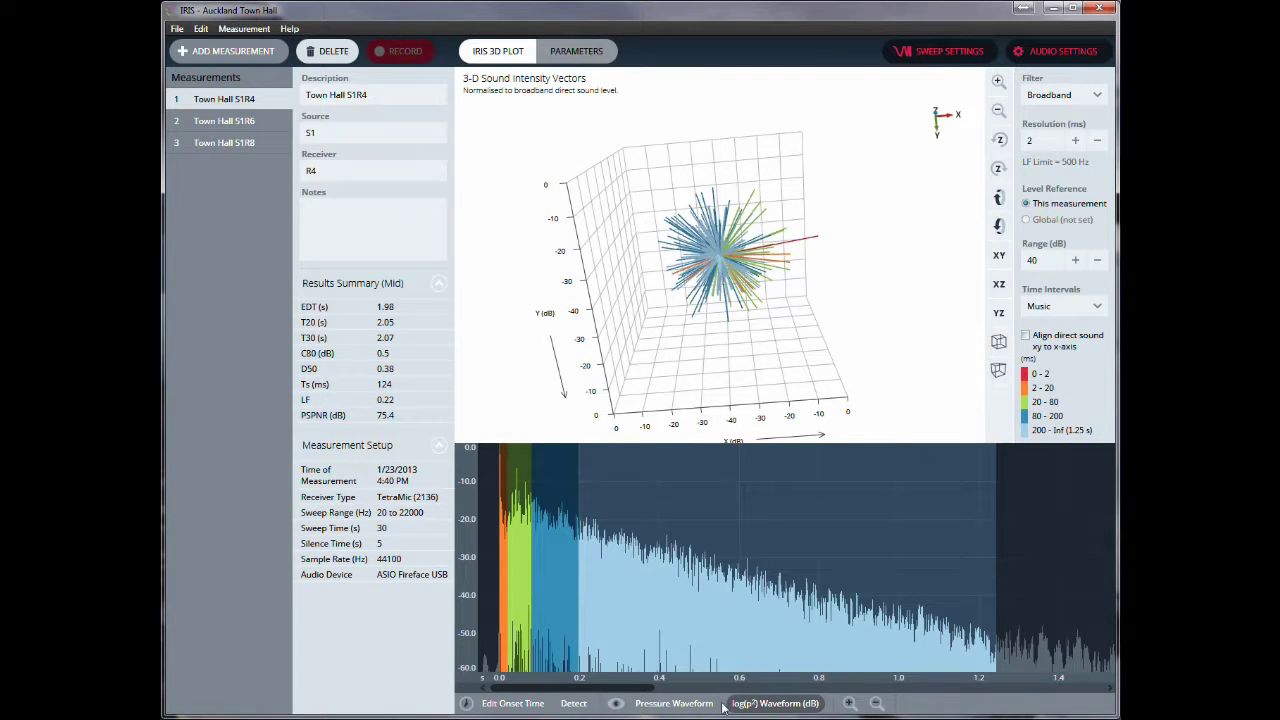
pyautogui.moveTo(600, 688); pyautogui.dragTo(594, 688)
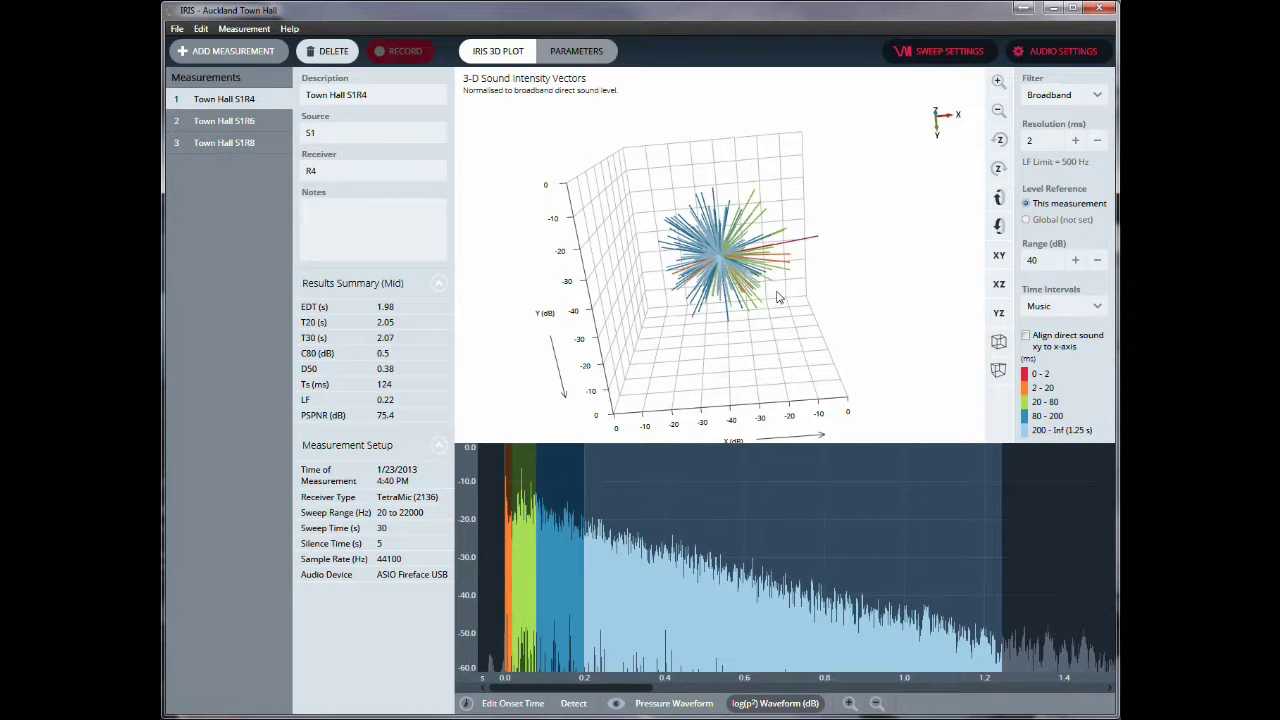
pyautogui.click(1074, 99)
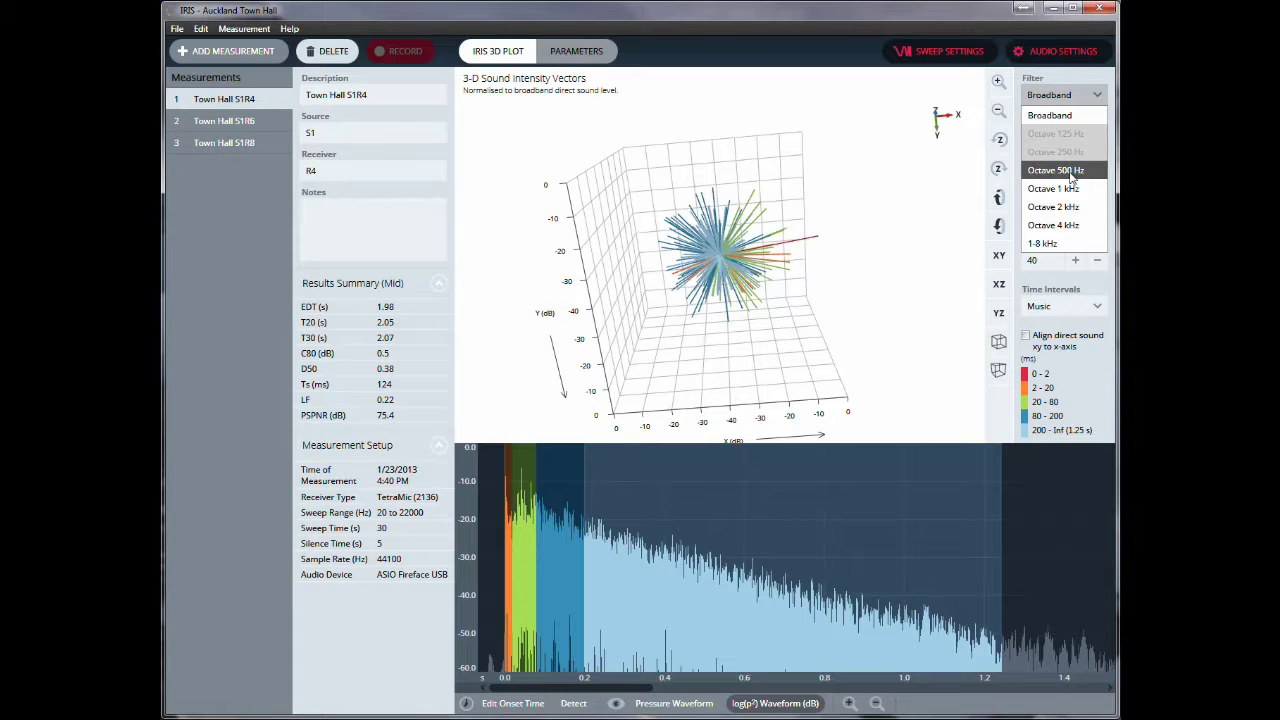
pyautogui.click(988, 105)
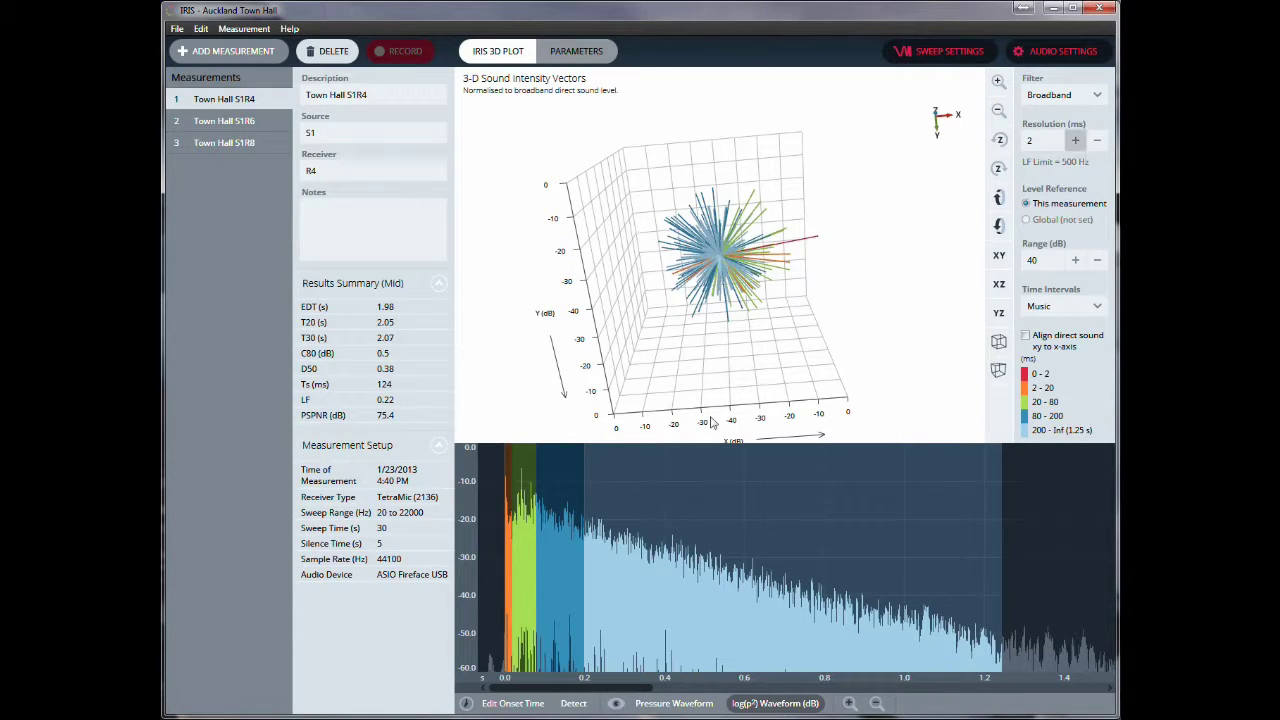
# - Zoom the waveform to roughly the first 60 ms and tilt the 3-D plot top-down
pyautogui.scroll(5, 524, 560)
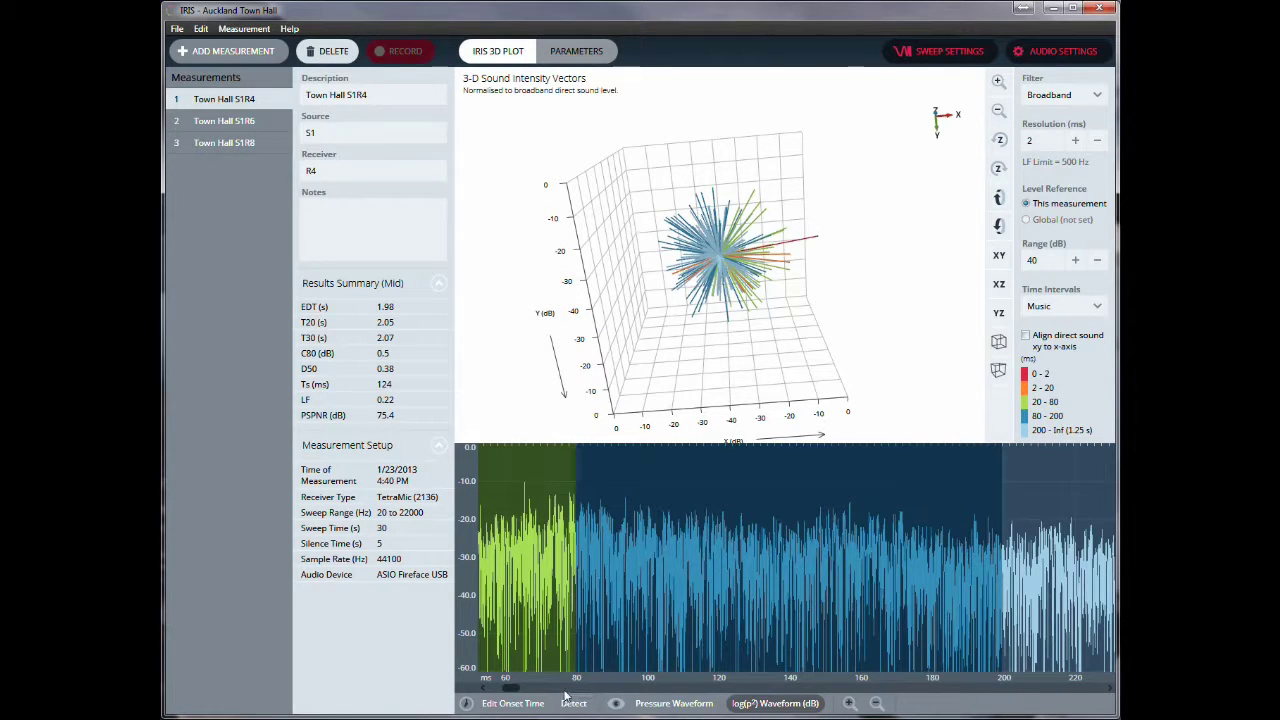
pyautogui.moveTo(512, 689); pyautogui.dragTo(499, 692)
pyautogui.scroll(4, 765, 545)
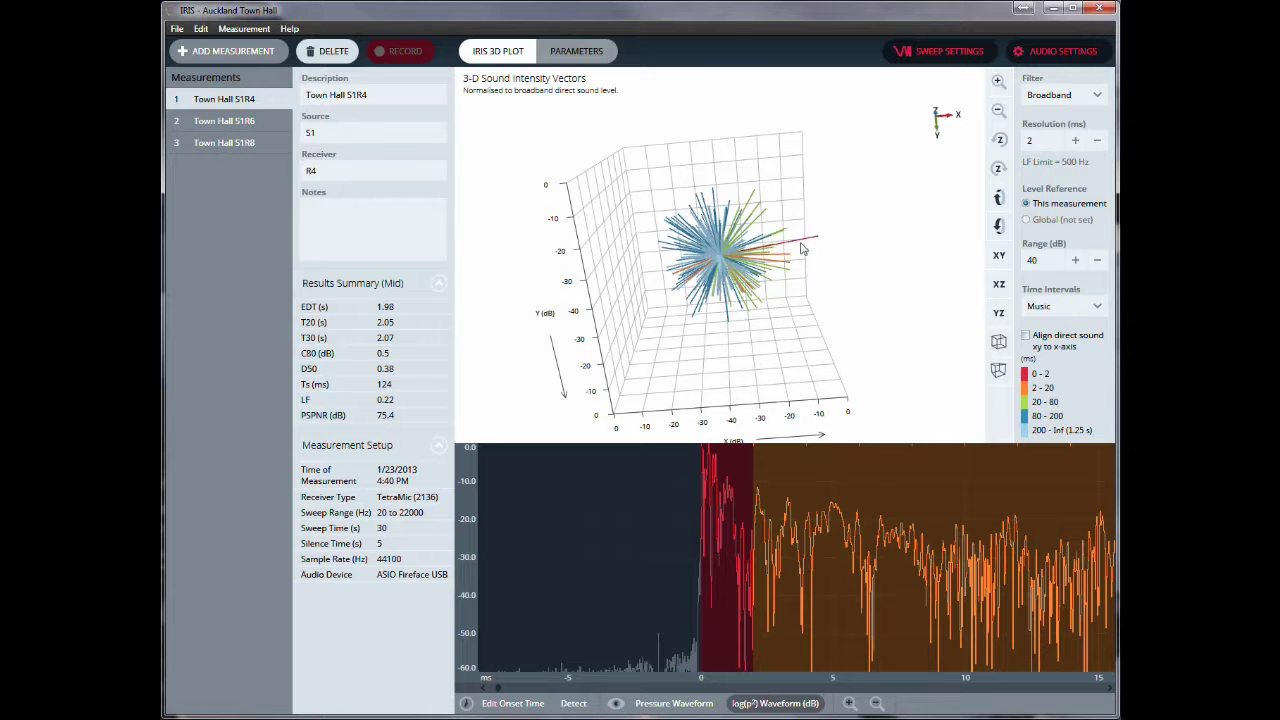
pyautogui.moveTo(768, 280)
pyautogui.mouseDown()
pyautogui.moveTo(733, 270)
pyautogui.moveTo(776, 279)
pyautogui.mouseUp()
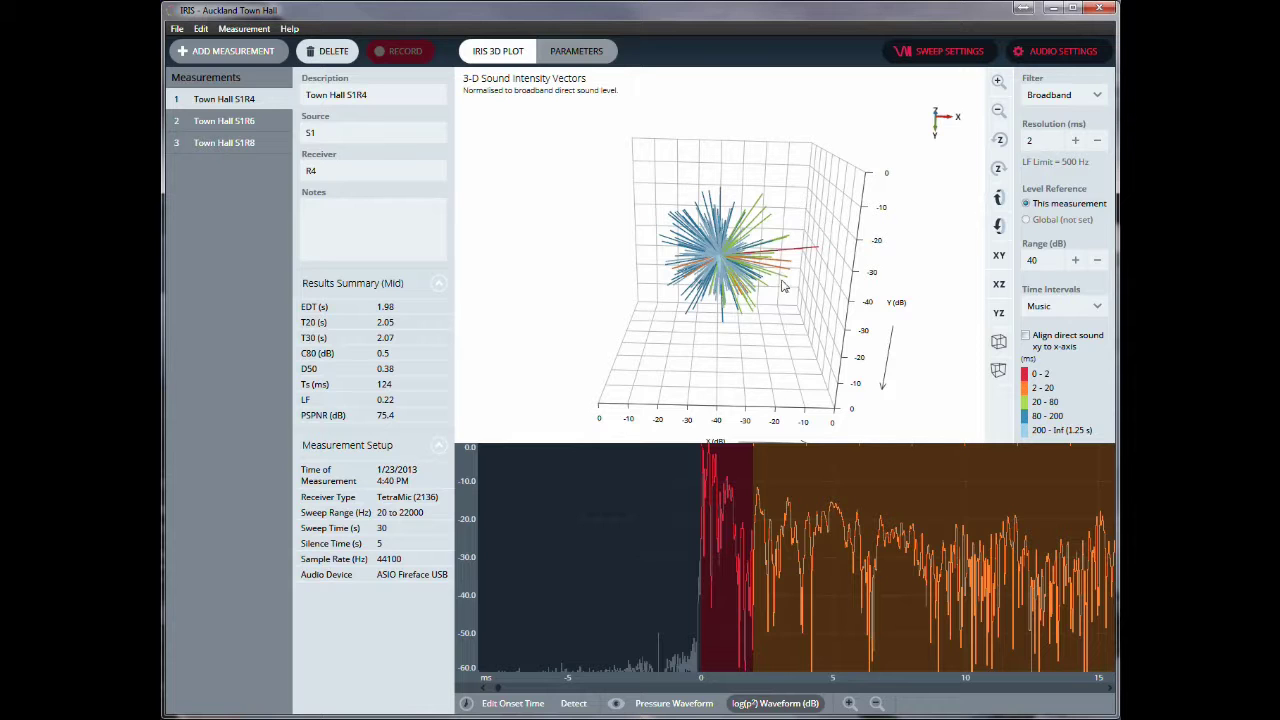
pyautogui.click(757, 204)
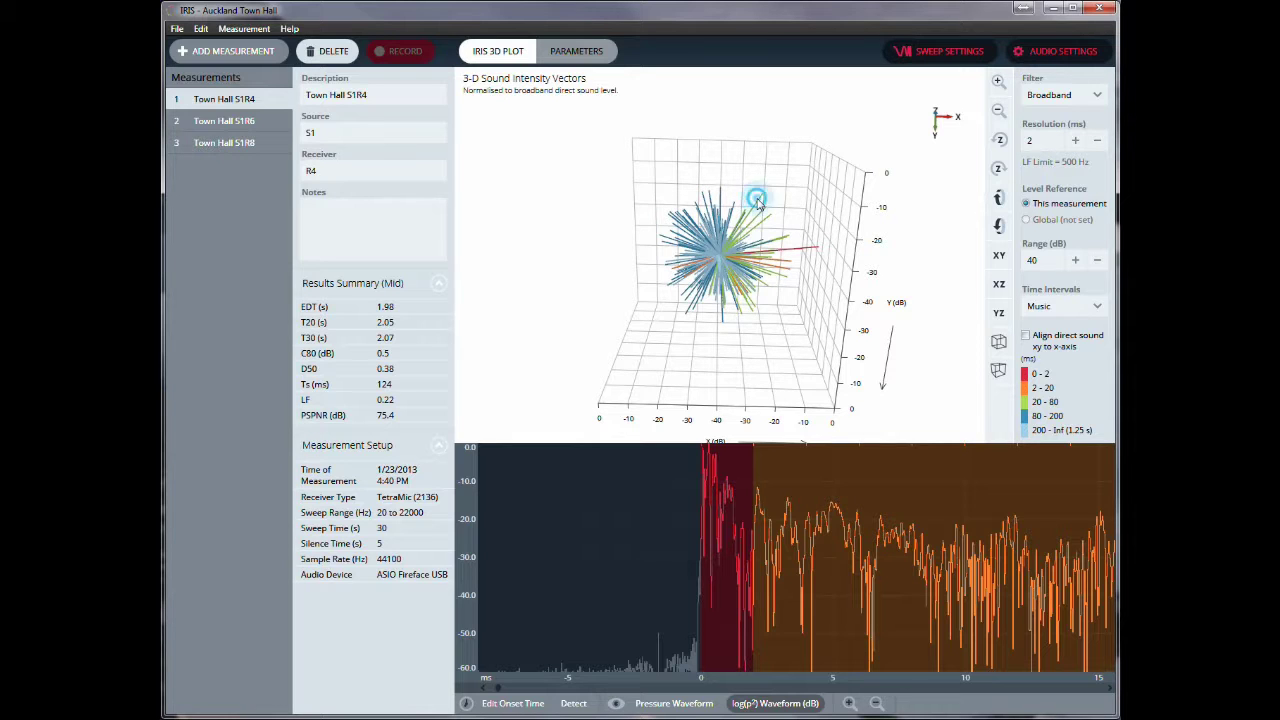
pyautogui.moveTo(800, 271)
pyautogui.mouseDown()
pyautogui.moveTo(762, 274)
pyautogui.moveTo(800, 260)
pyautogui.mouseUp()
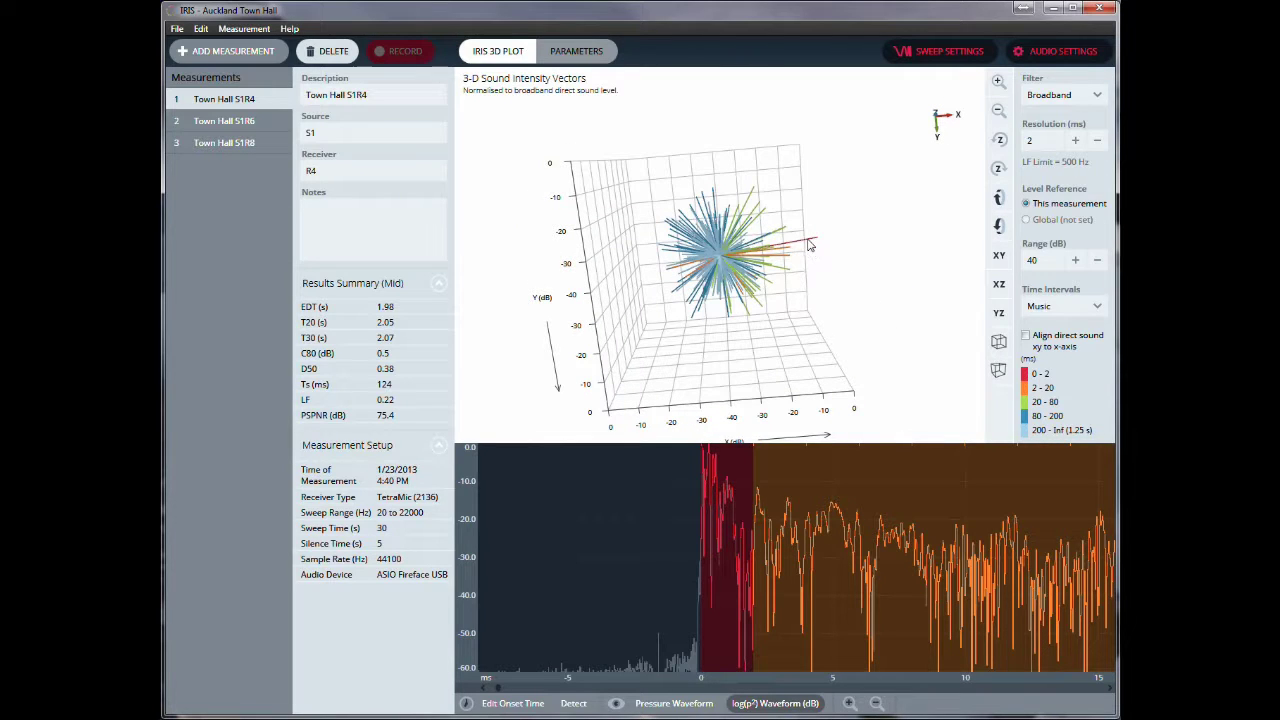
# - Read the red direct-sound and green vectors' values, zoom the waveform out, then check another vector
pyautogui.click(810, 242)
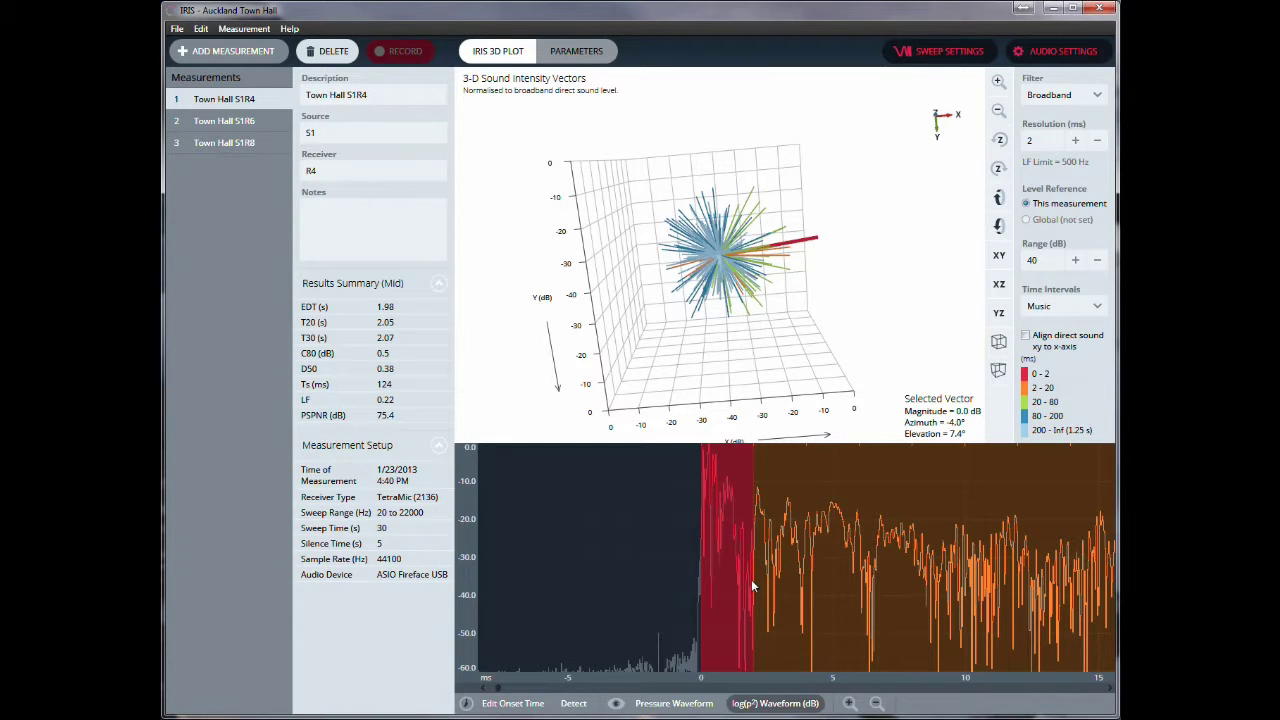
pyautogui.click(752, 194)
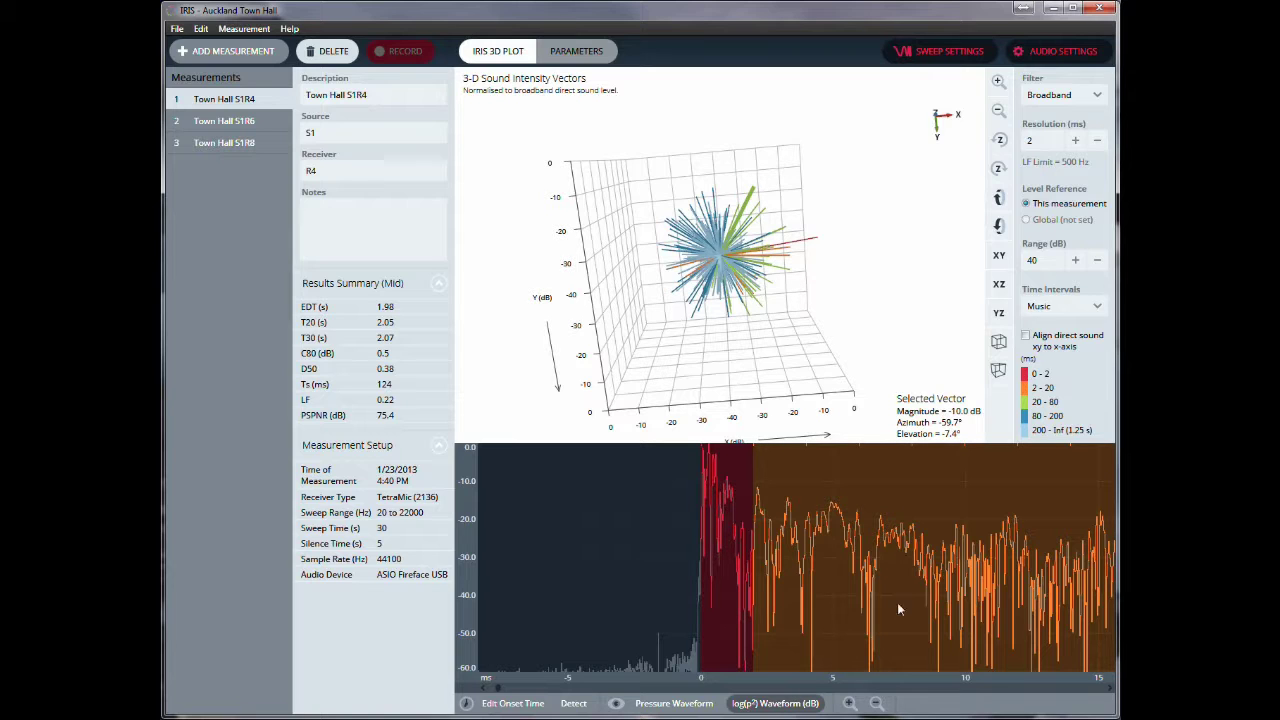
pyautogui.scroll(-1, 772, 630)
pyautogui.scroll(-3, 772, 624)
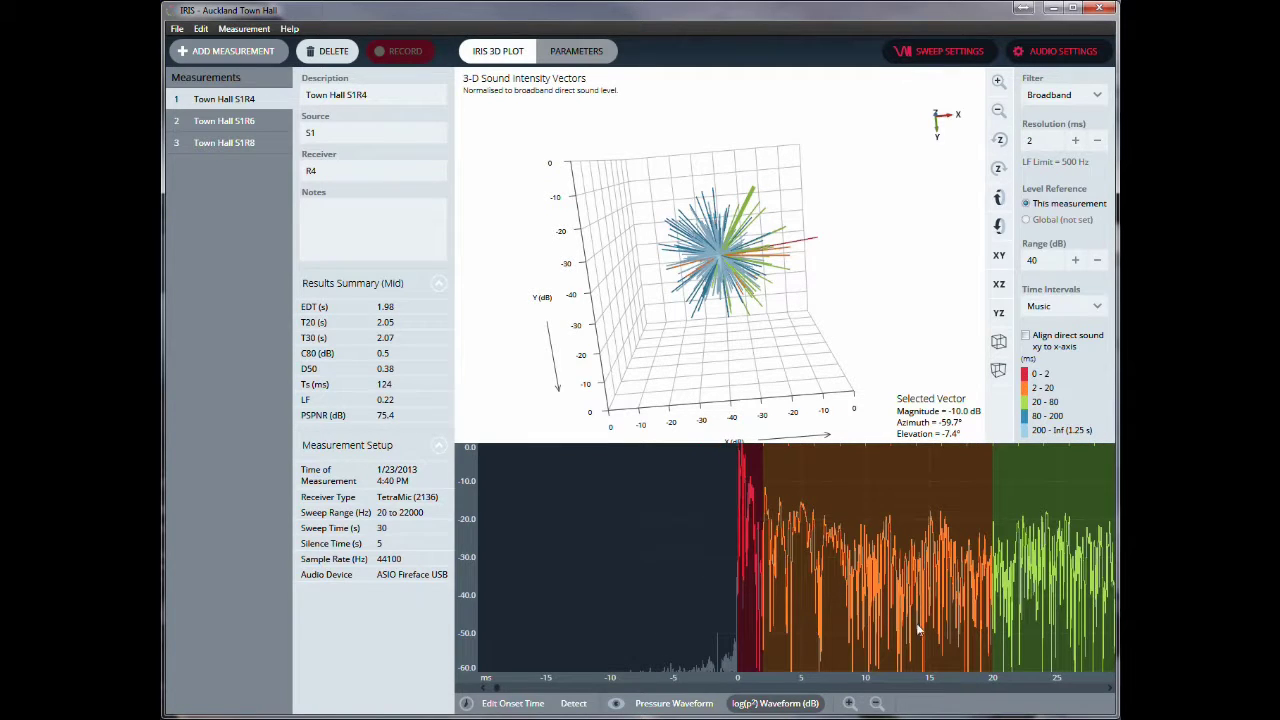
pyautogui.scroll(-2, 806, 617)
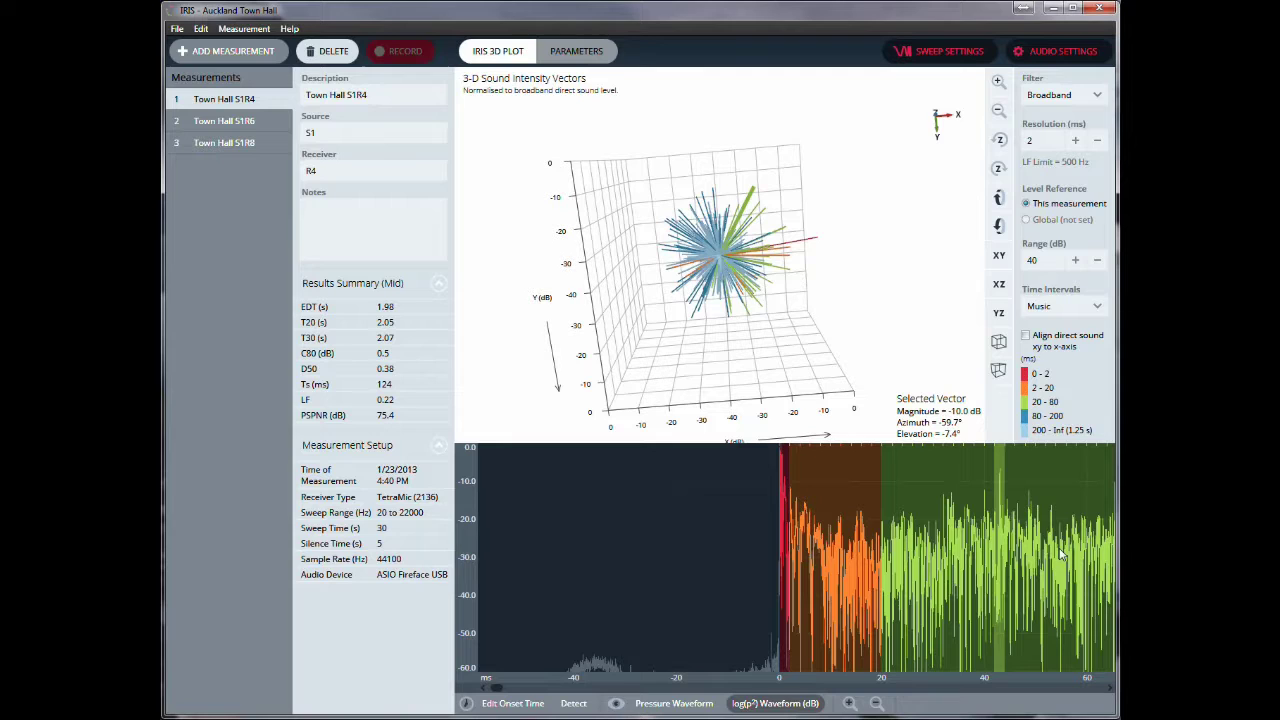
pyautogui.click(784, 270)
# - Turn the 3-D plot to a frontal Z-up view and select the waveform moment near 42 ms
pyautogui.moveTo(866, 286); pyautogui.dragTo(832, 398)
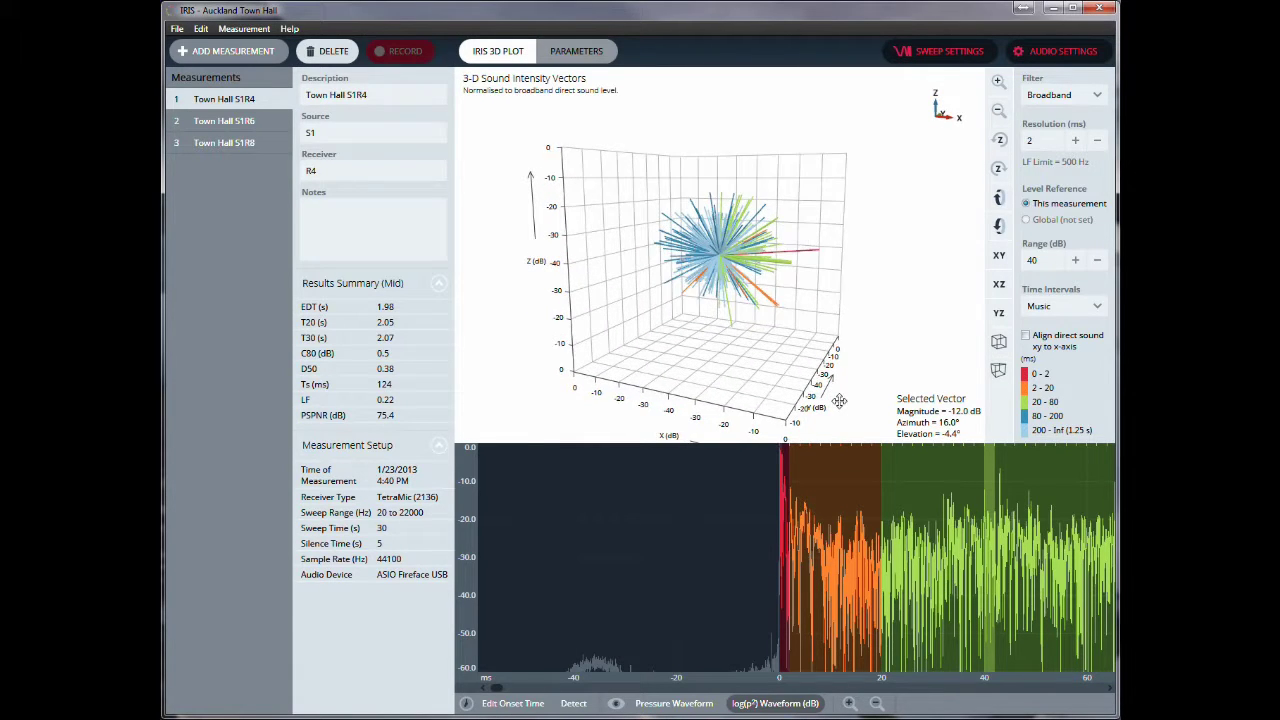
pyautogui.moveTo(839, 400); pyautogui.dragTo(843, 398)
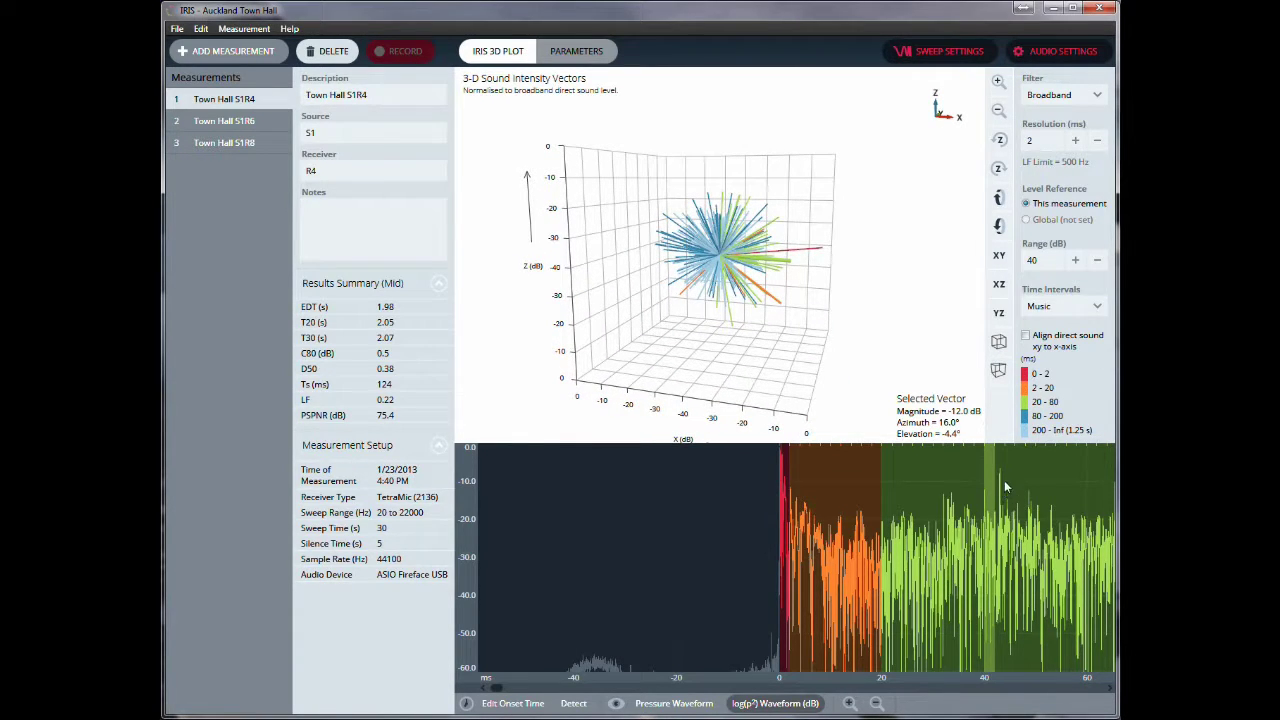
pyautogui.click(1002, 478)
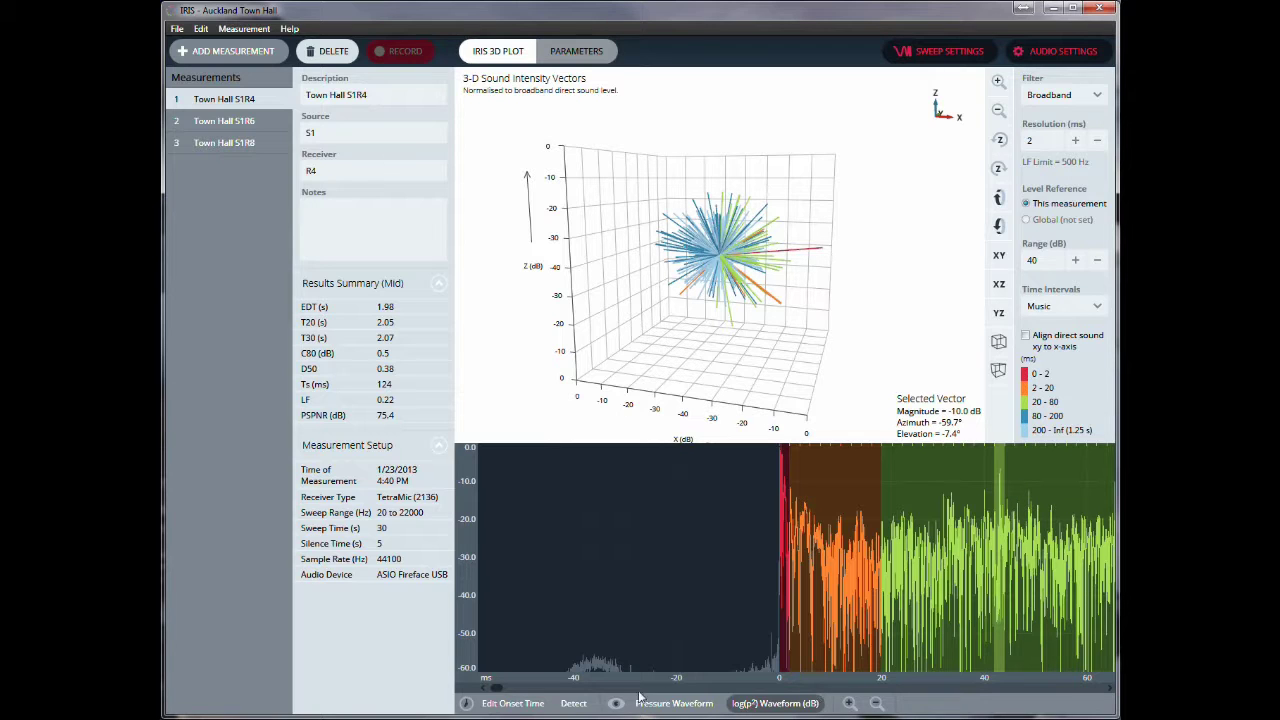
pyautogui.moveTo(492, 688); pyautogui.dragTo(504, 690)
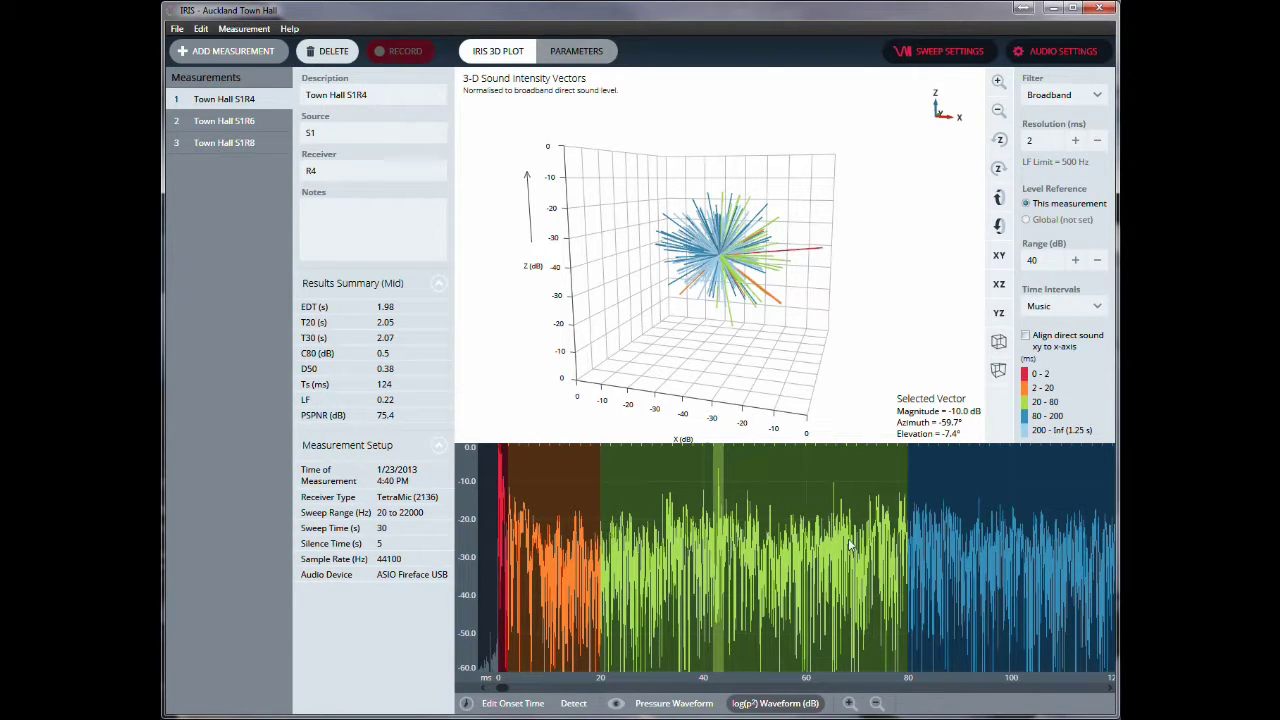
# - Show the linear pressure waveform and select the moment around 30–32 ms
pyautogui.click(656, 703)
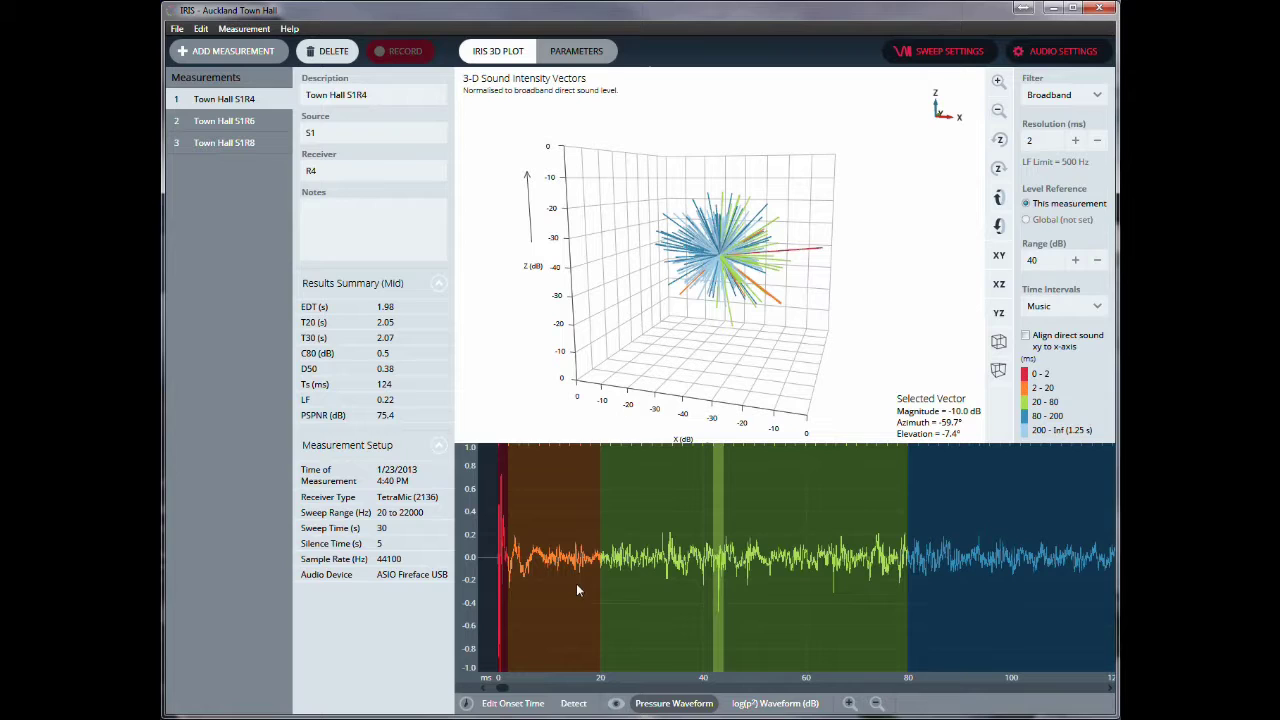
pyautogui.click(659, 545)
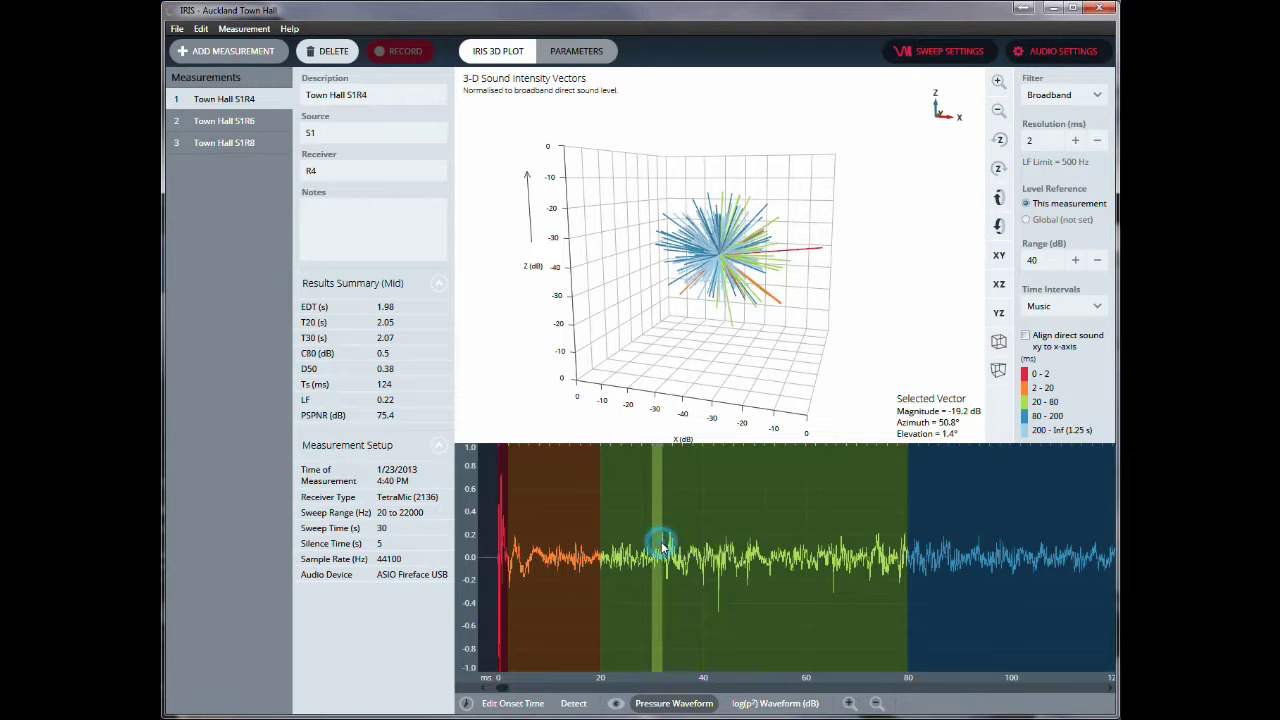
pyautogui.click(669, 547)
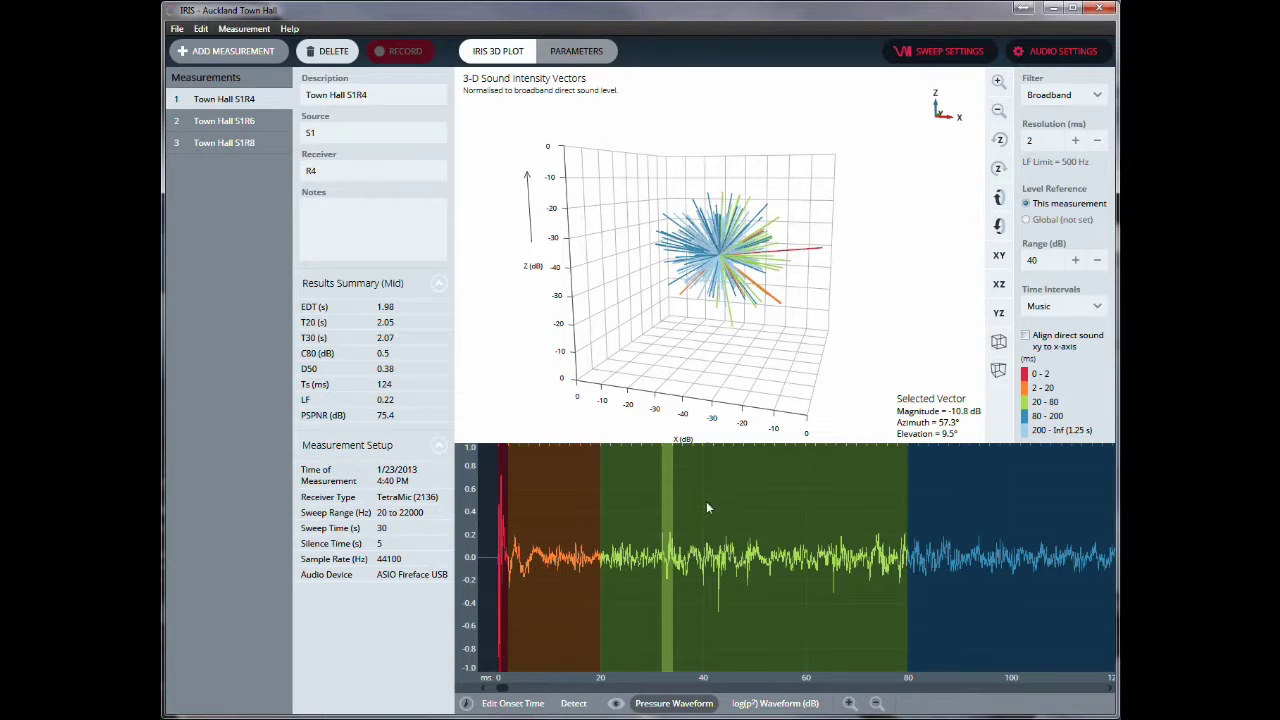
# - Rotate the plot and select the direct-sound vector: 0.0 dB, −4.0° azimuth, 7.4° elevation
pyautogui.moveTo(767, 273); pyautogui.dragTo(657, 285)
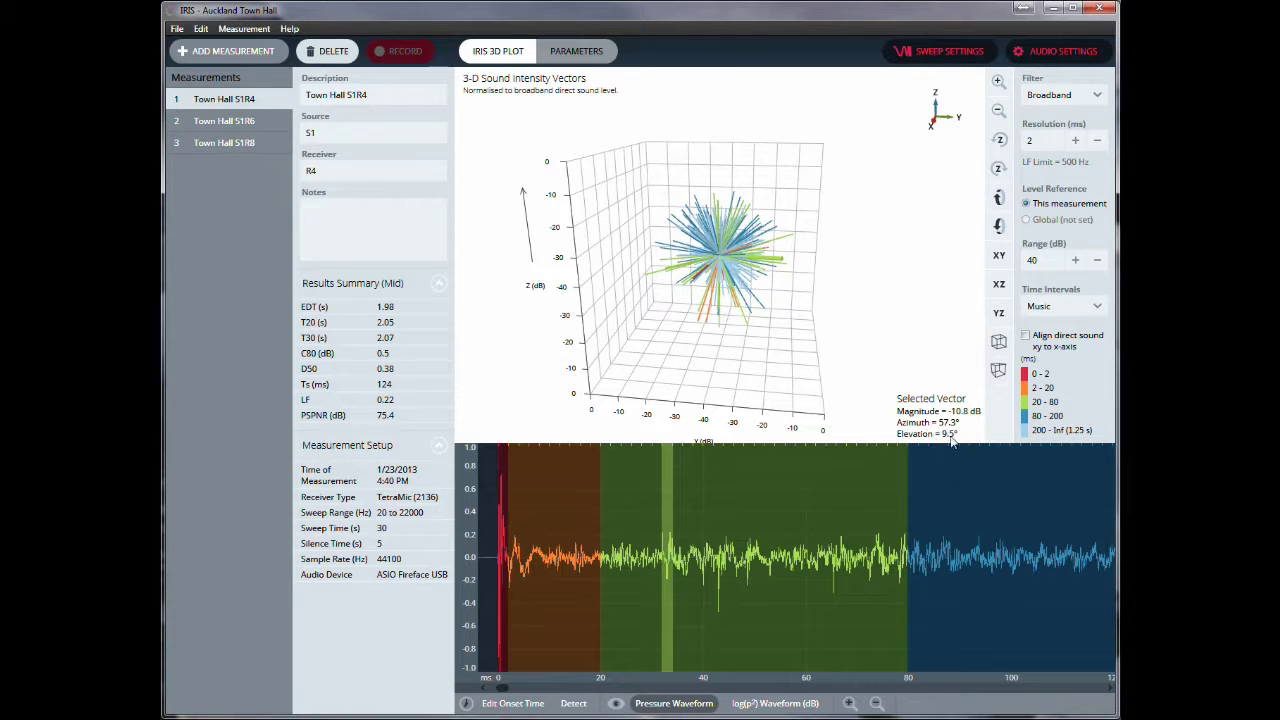
pyautogui.moveTo(733, 340); pyautogui.dragTo(822, 332)
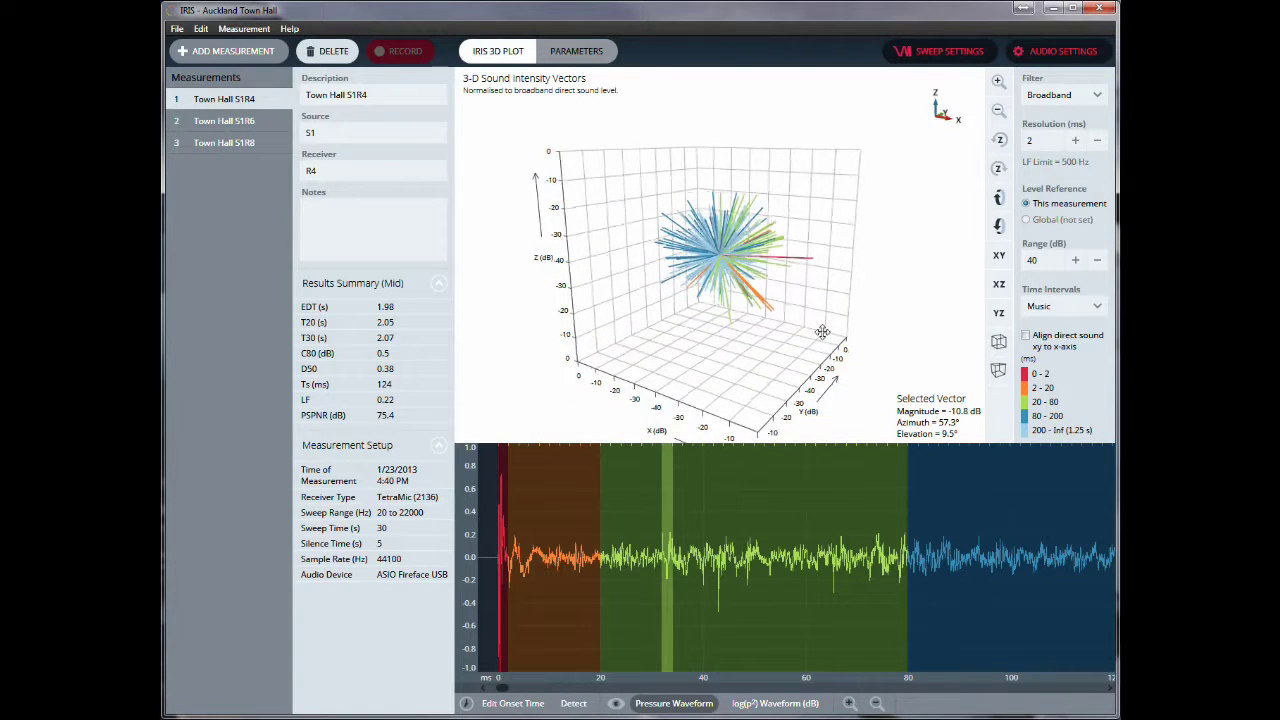
pyautogui.click(806, 258)
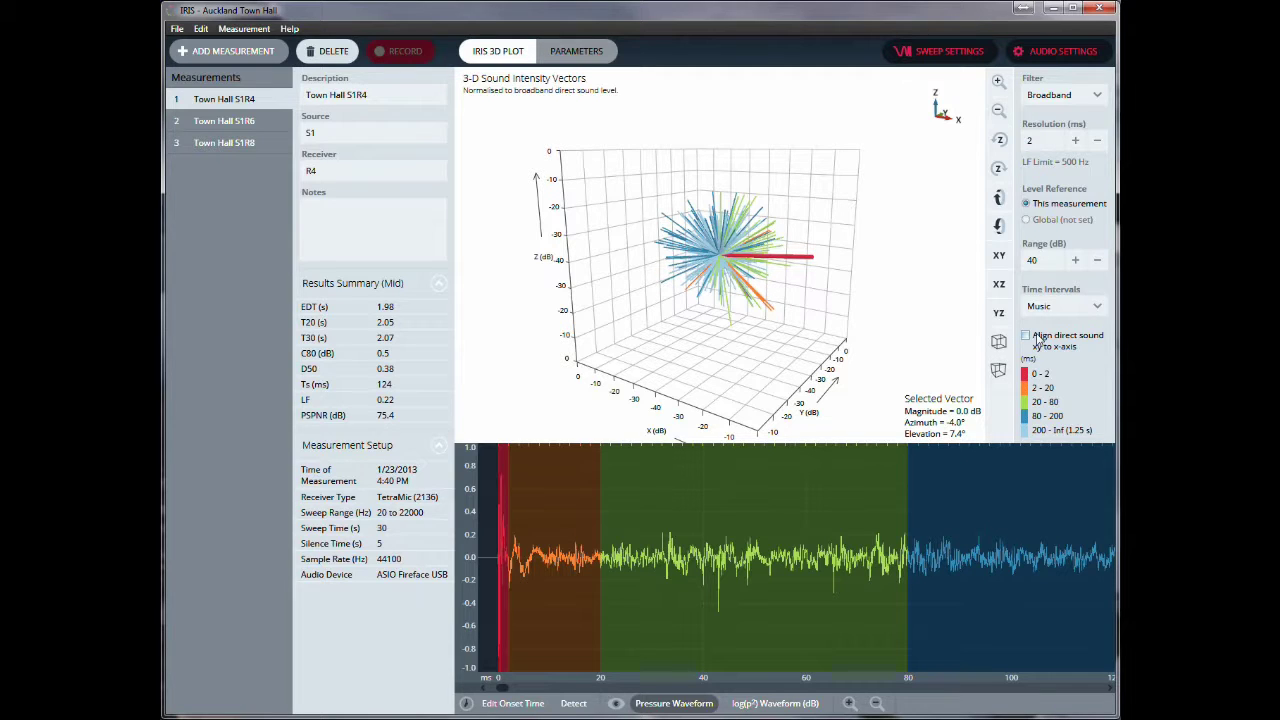
# - Step the vector plot range to 30 dB, up to 60 dB, then back to 40 dB
pyautogui.click(1096, 260)
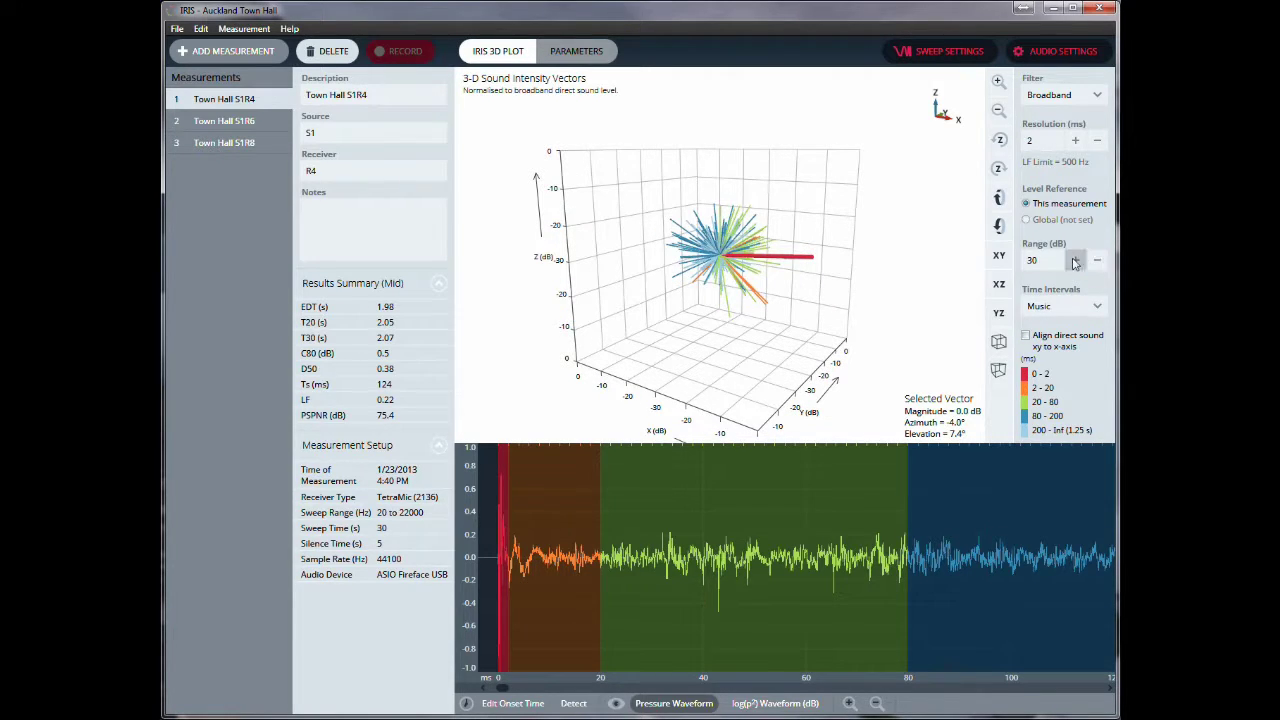
pyautogui.click(1076, 261)
pyautogui.click(1077, 261)
pyautogui.click(1078, 262)
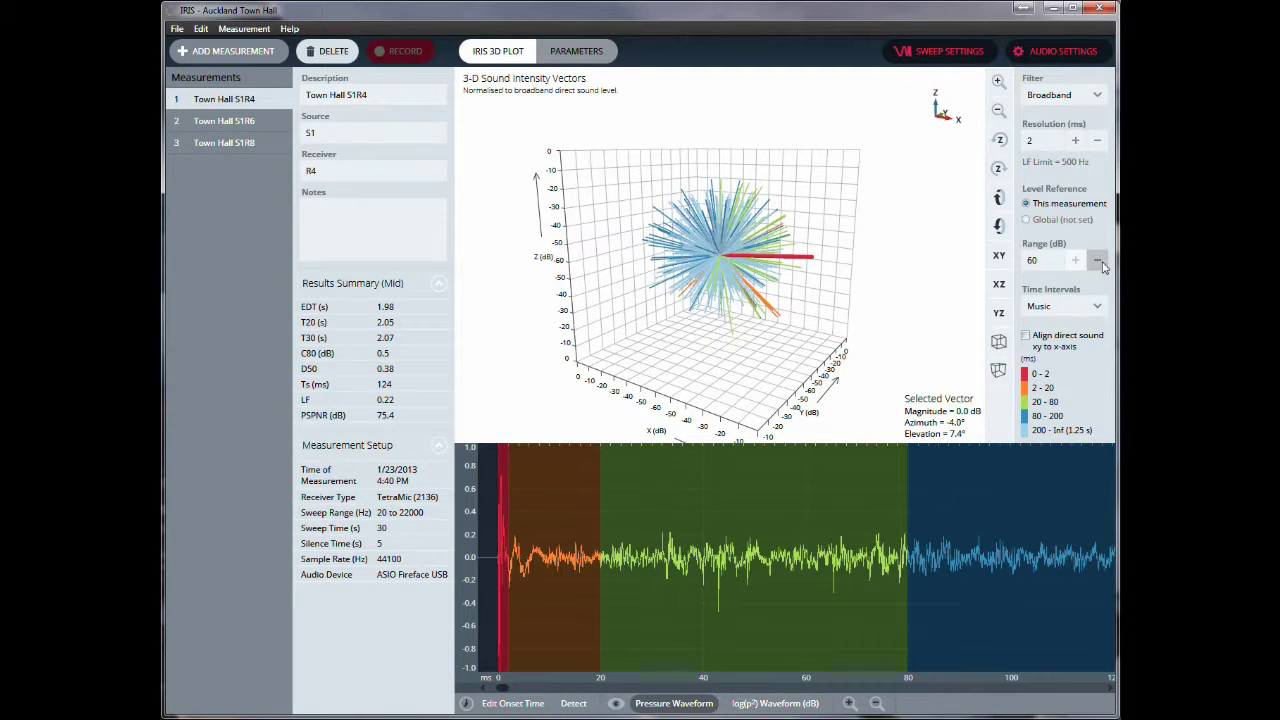
pyautogui.click(1097, 261)
pyautogui.click(1097, 261)
pyautogui.click(1097, 310)
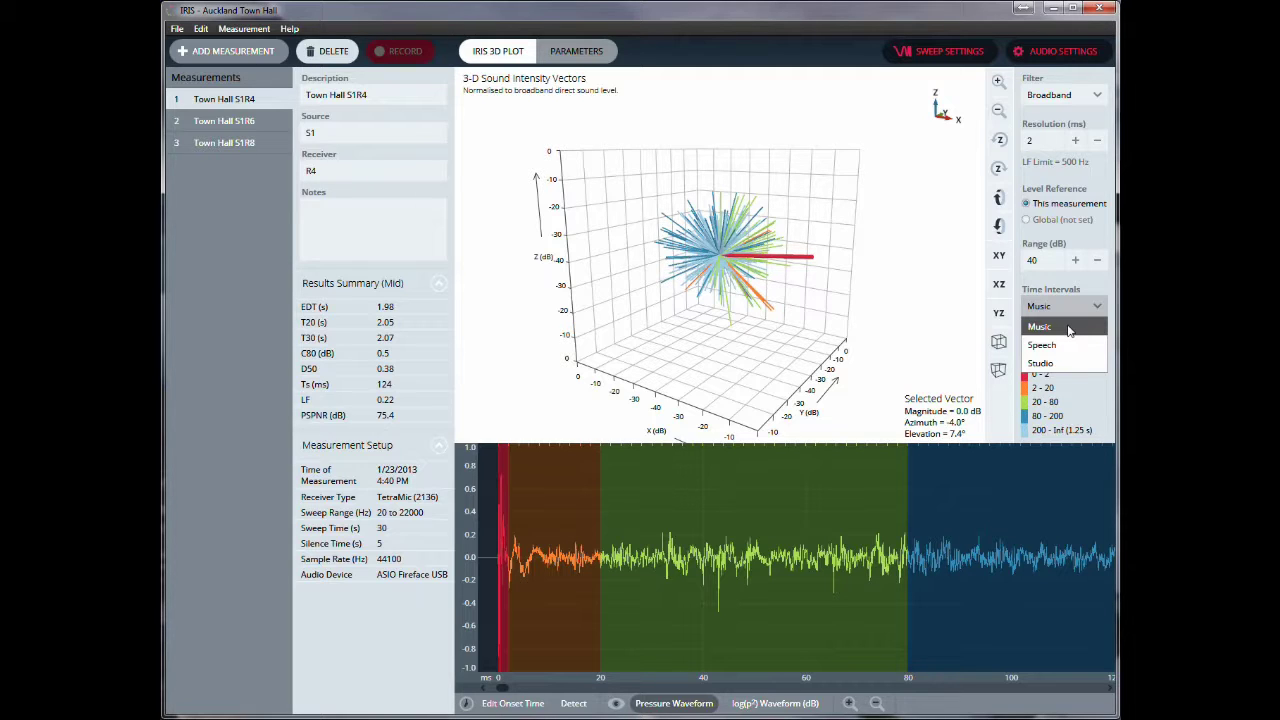
# - Try Speech time intervals, then apply Studio intervals (0–2, 2–15, 15–50, 50 ms–1.25 s)
pyautogui.click(1070, 350)
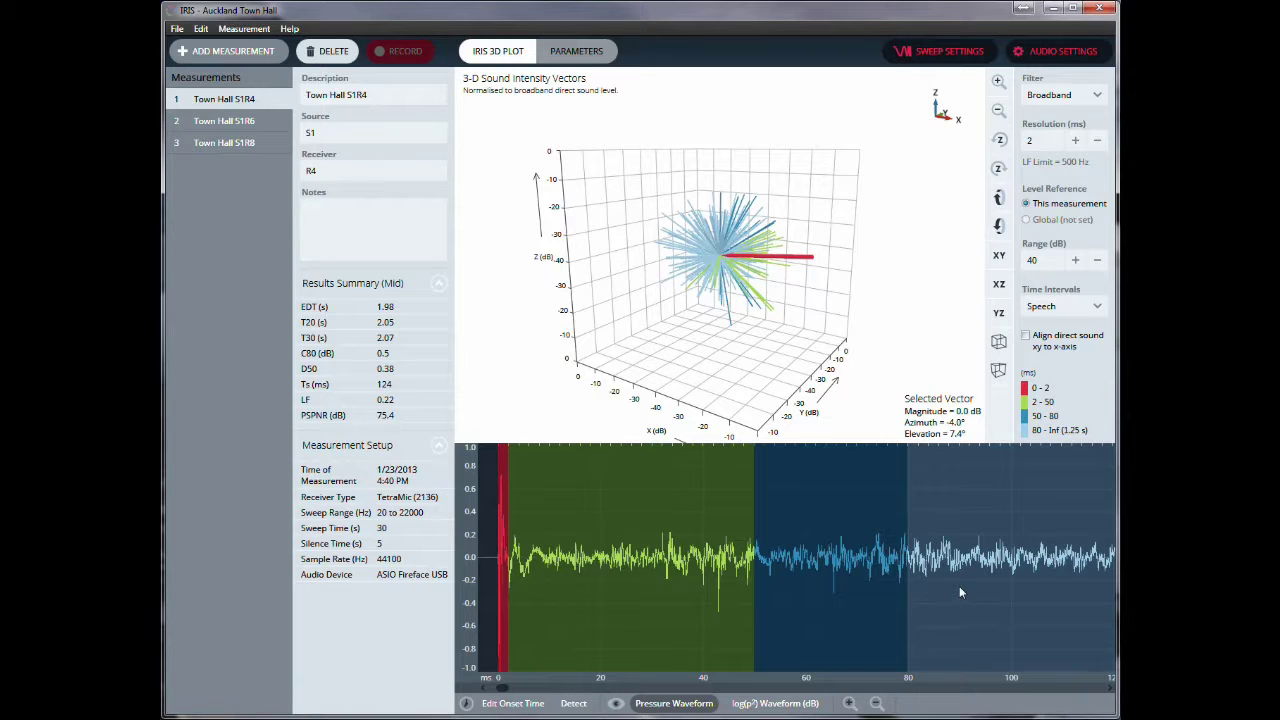
pyautogui.click(1087, 307)
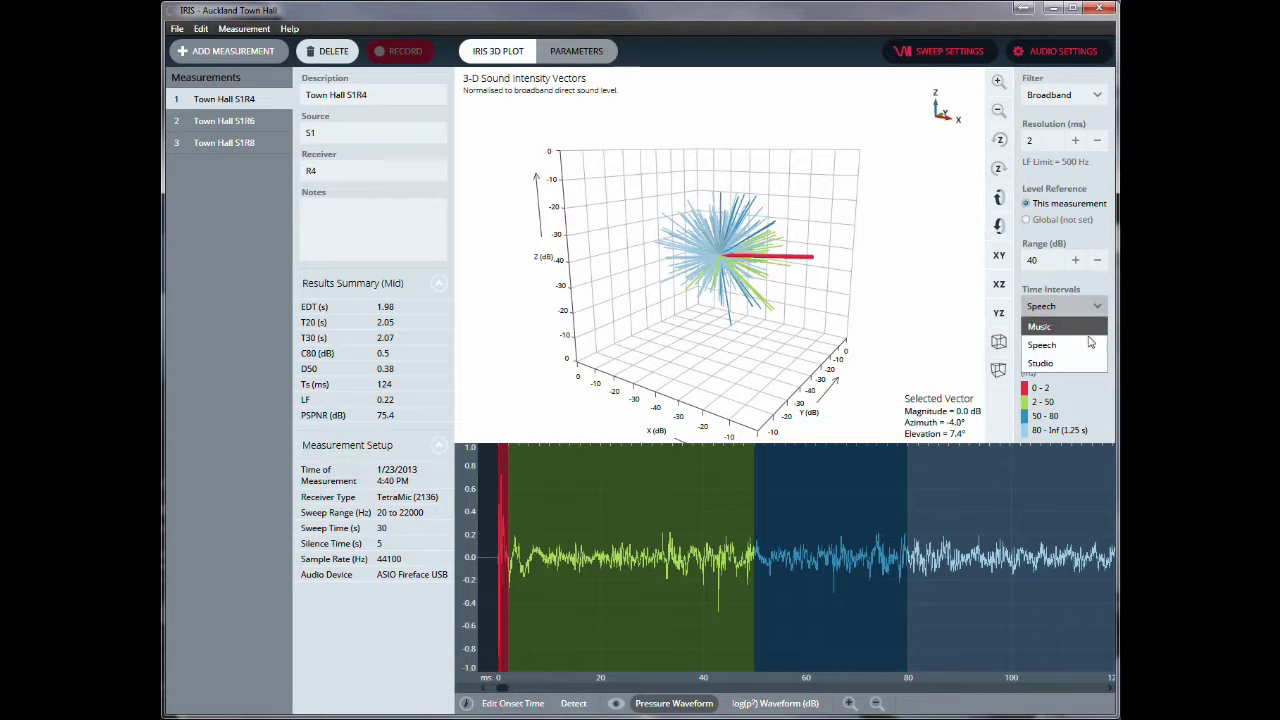
pyautogui.click(1087, 365)
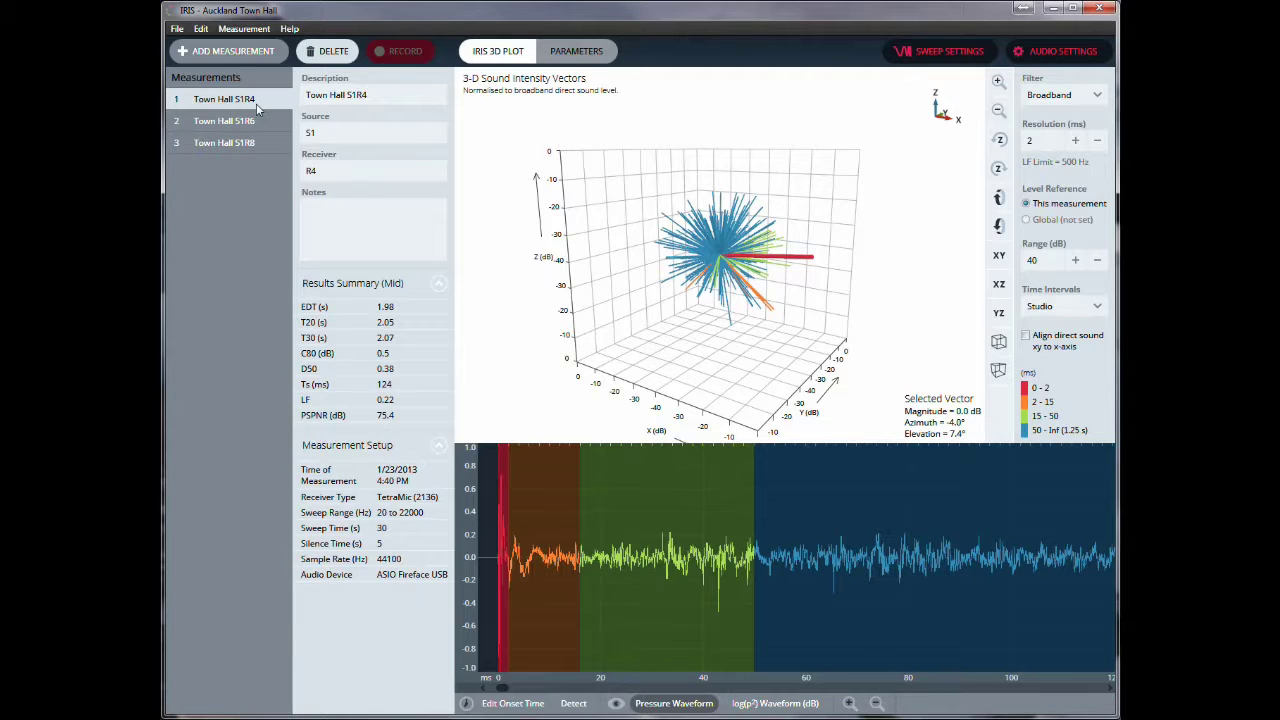
# - Load Town Hall S1R6, rotate its vector plot from several angles, then load Town Hall S1R8
pyautogui.click(238, 125)
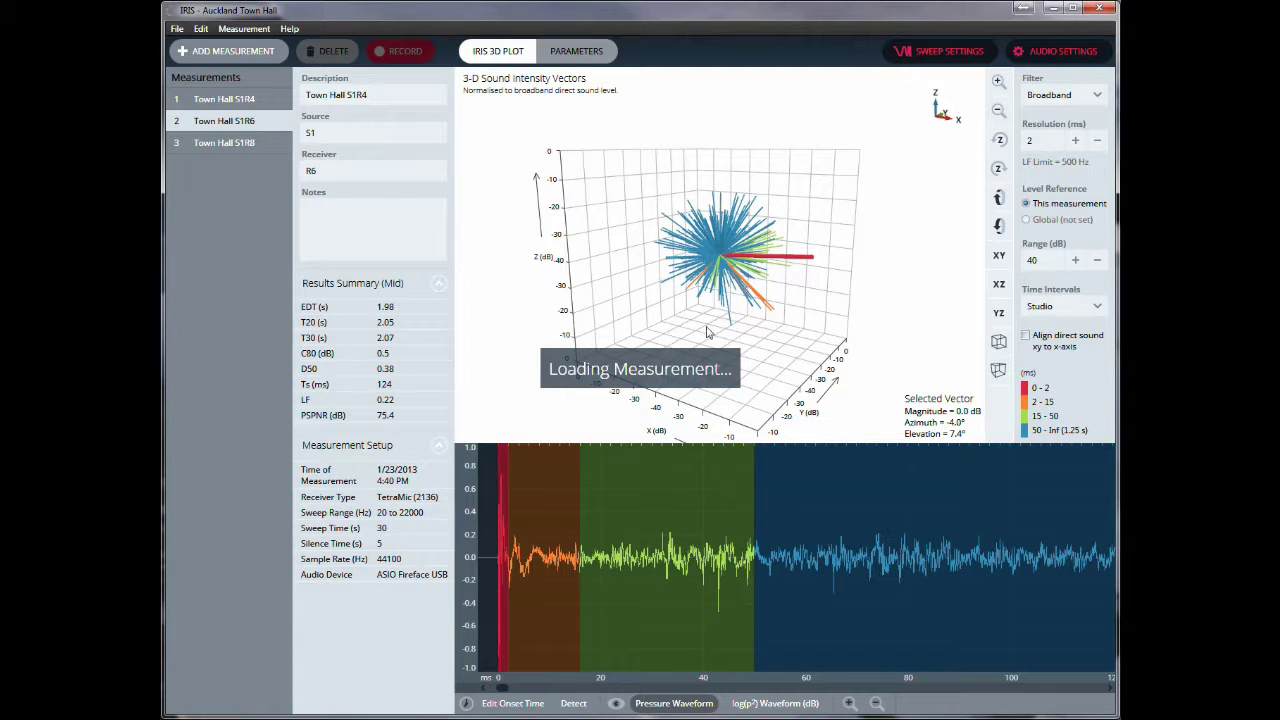
pyautogui.moveTo(733, 292); pyautogui.dragTo(660, 276)
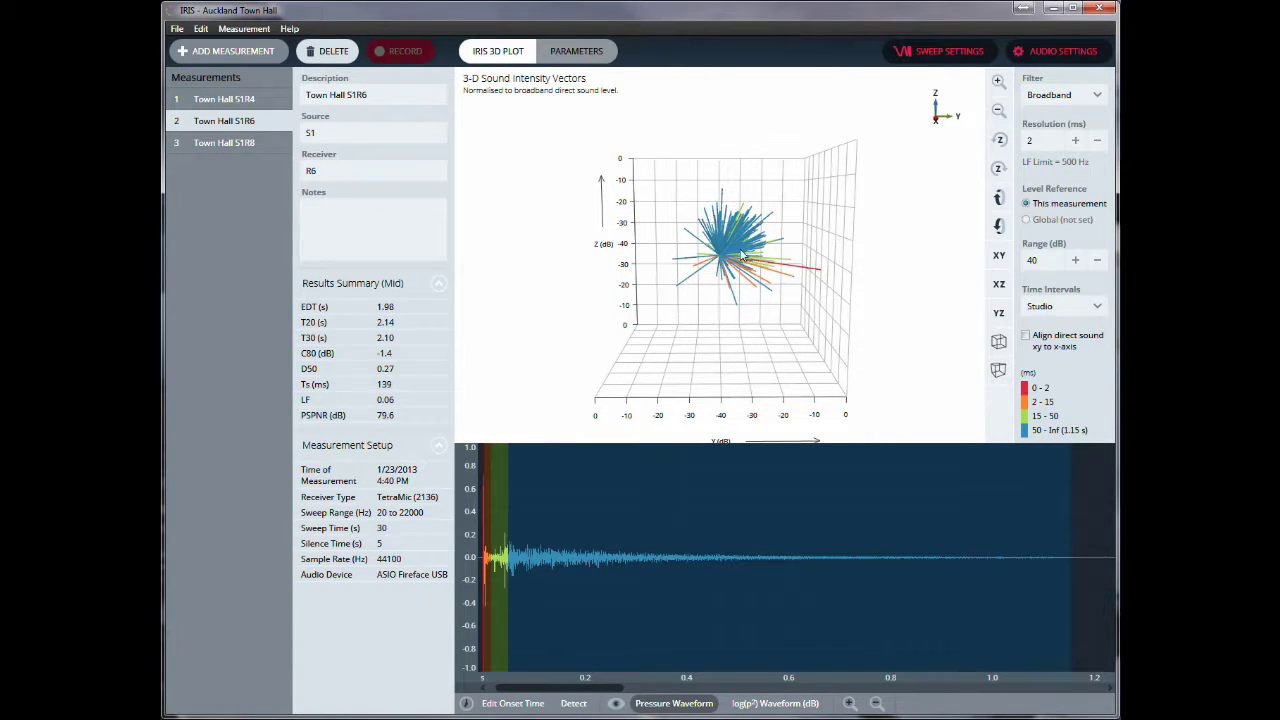
pyautogui.moveTo(724, 310); pyautogui.dragTo(688, 262)
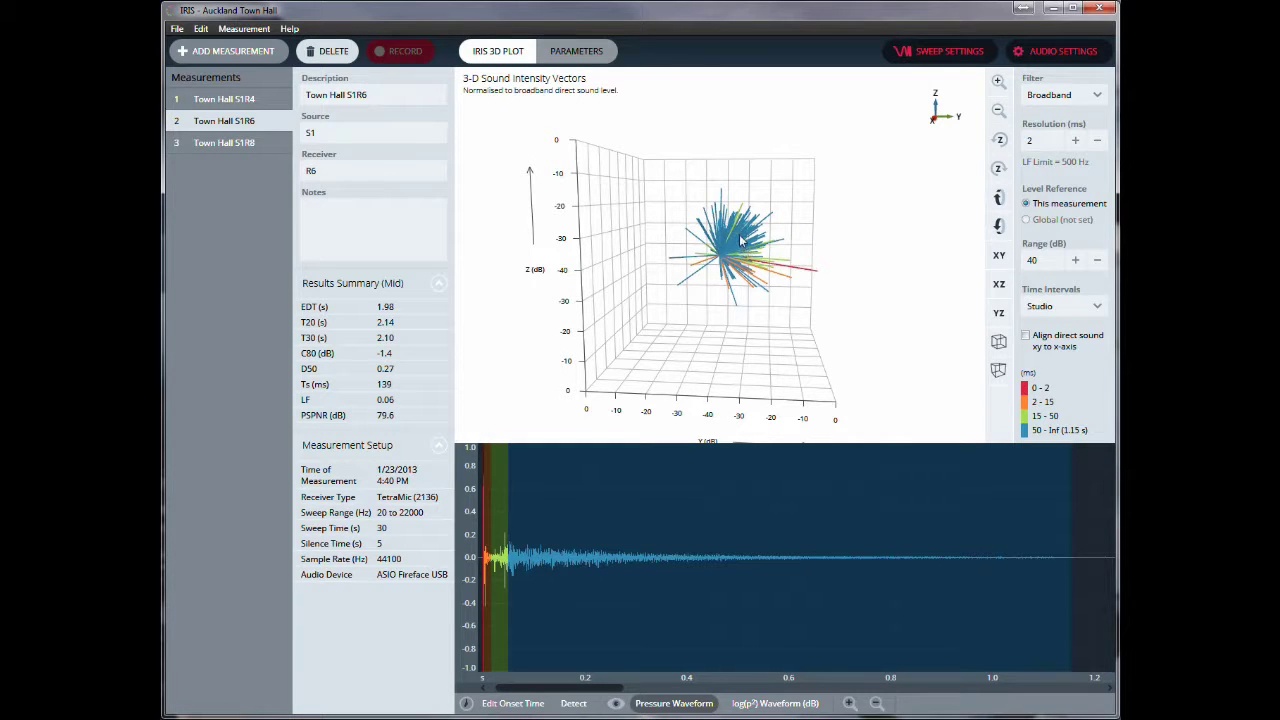
pyautogui.moveTo(734, 265); pyautogui.dragTo(674, 251)
pyautogui.moveTo(735, 300); pyautogui.dragTo(796, 310)
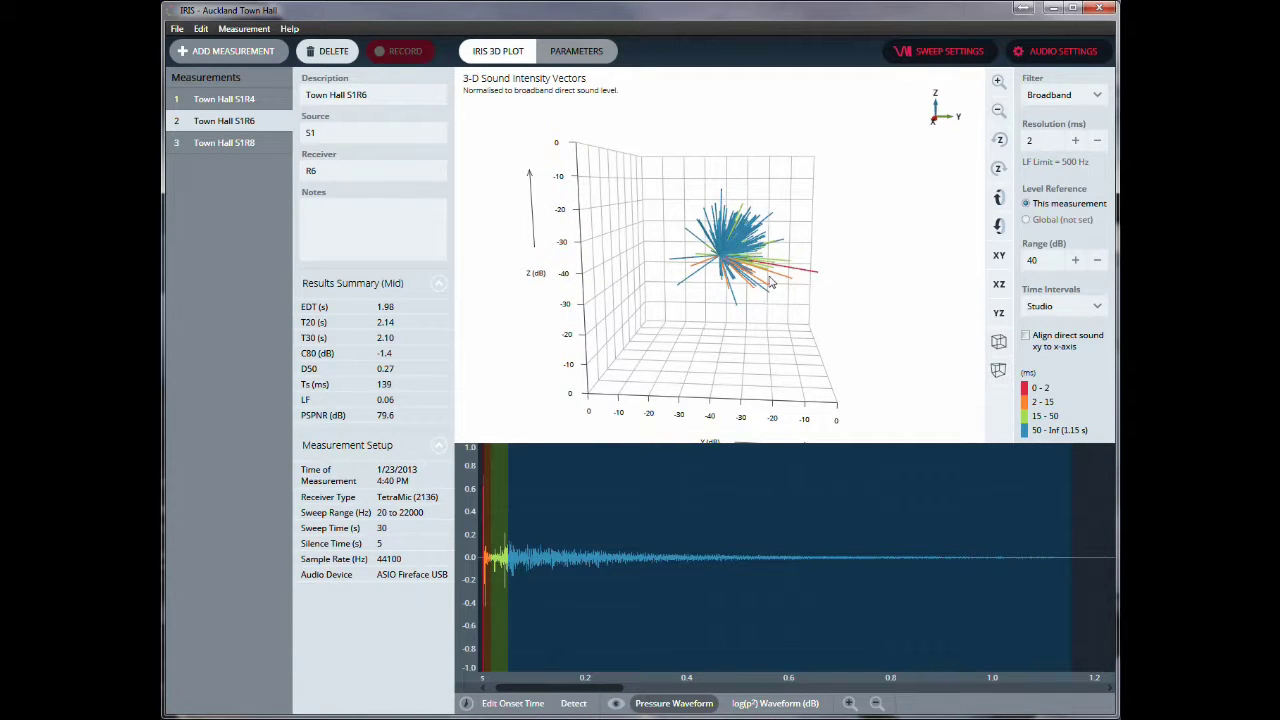
pyautogui.click(232, 143)
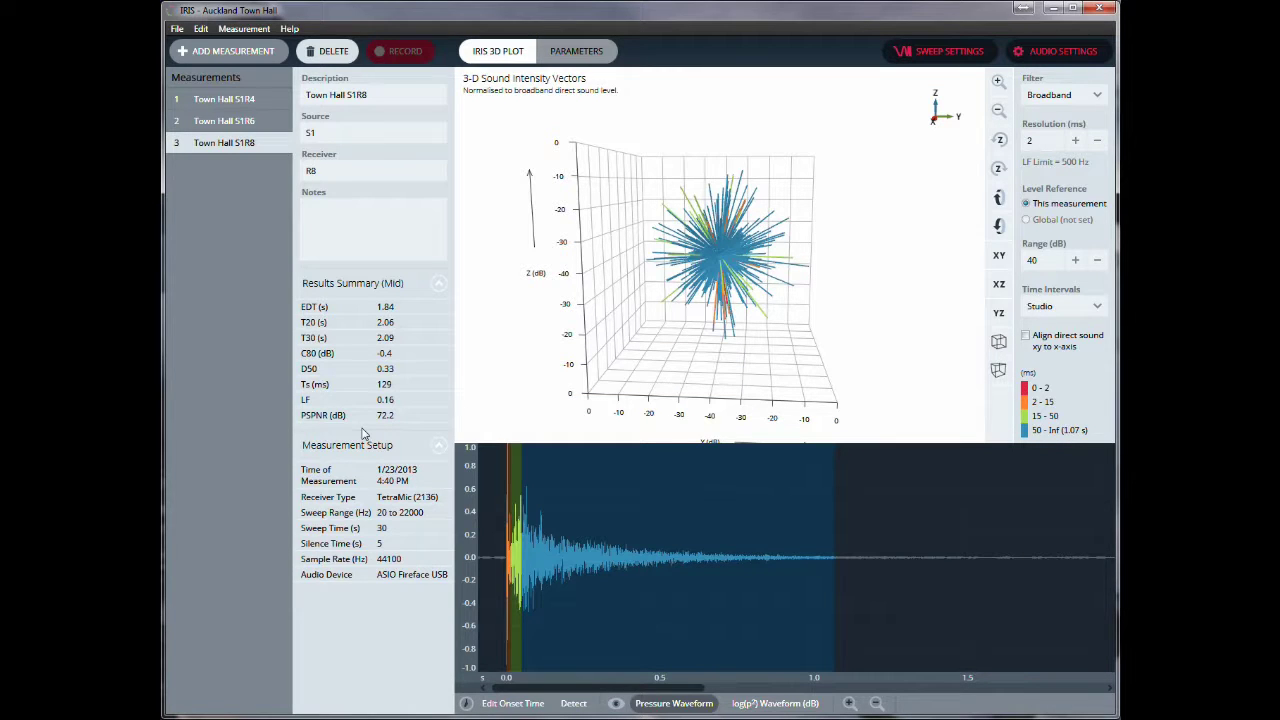
# - Rotate the S1R8 plot and select an orange reflection reading −0.2 dB, 7.1° azimuth, −21.5° elevation
pyautogui.moveTo(721, 313); pyautogui.dragTo(803, 310)
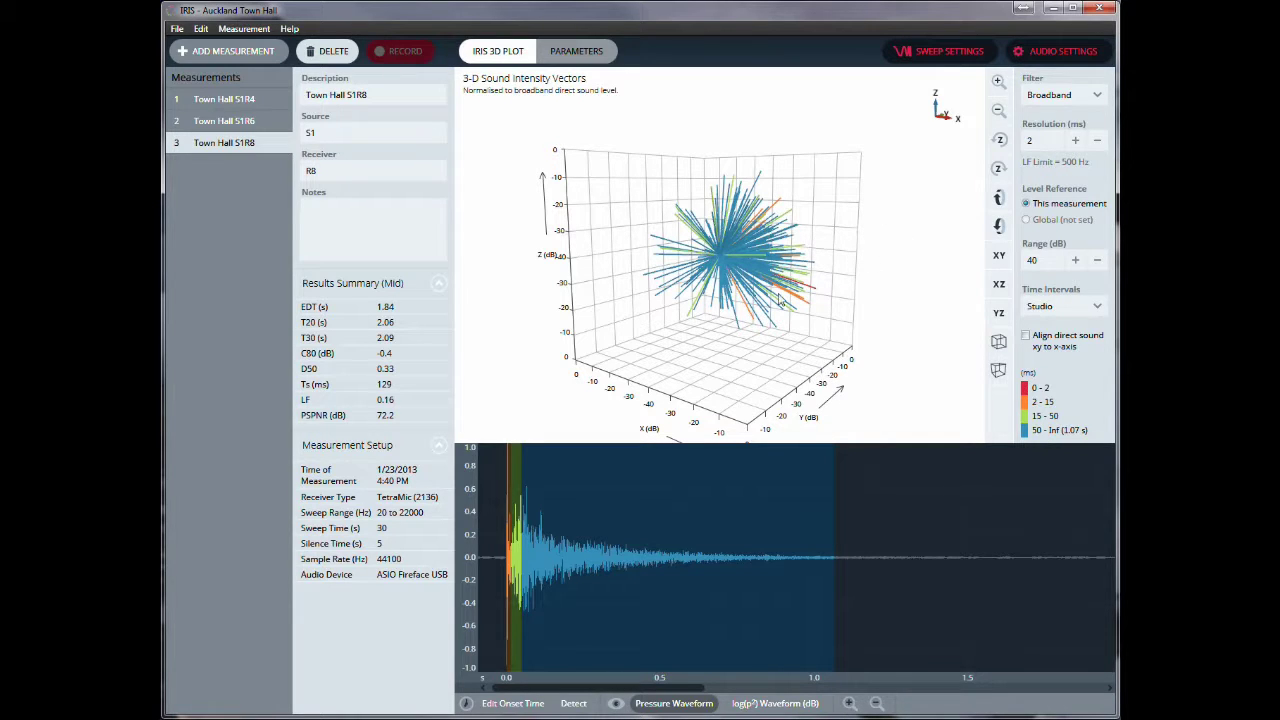
pyautogui.moveTo(700, 265); pyautogui.dragTo(648, 301)
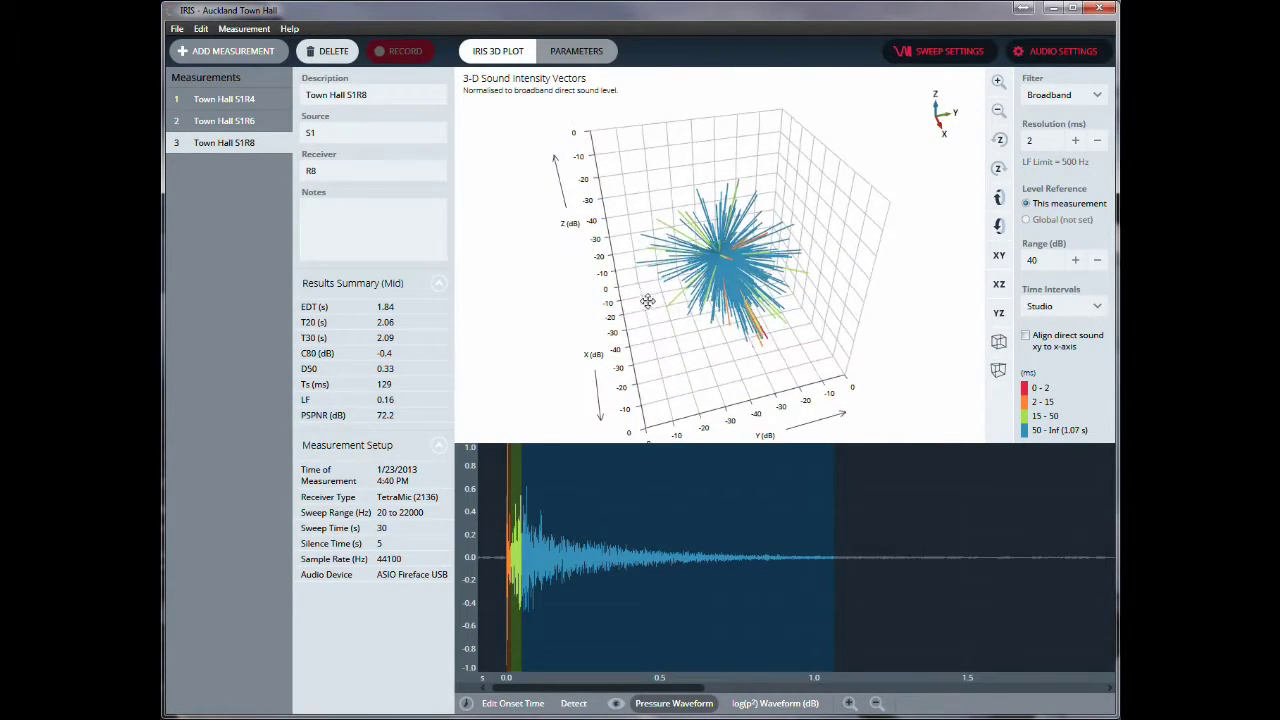
pyautogui.click(765, 340)
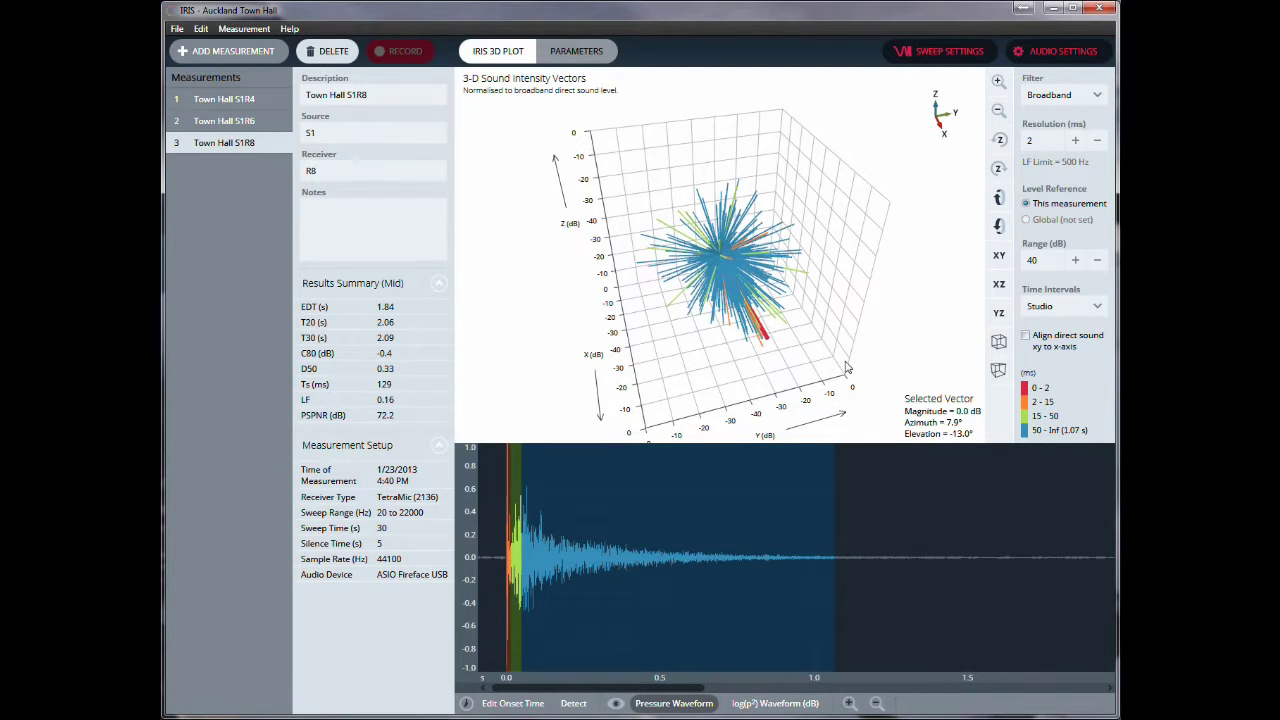
pyautogui.moveTo(848, 366); pyautogui.dragTo(846, 312)
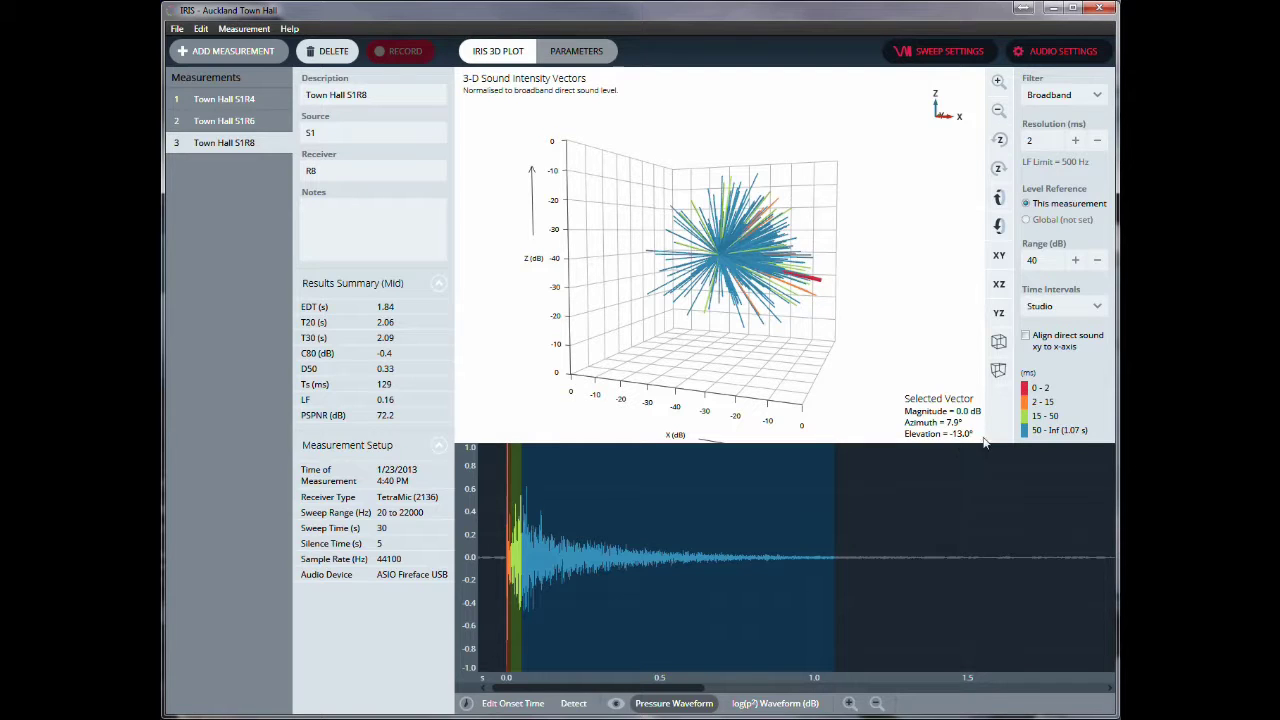
pyautogui.click(814, 299)
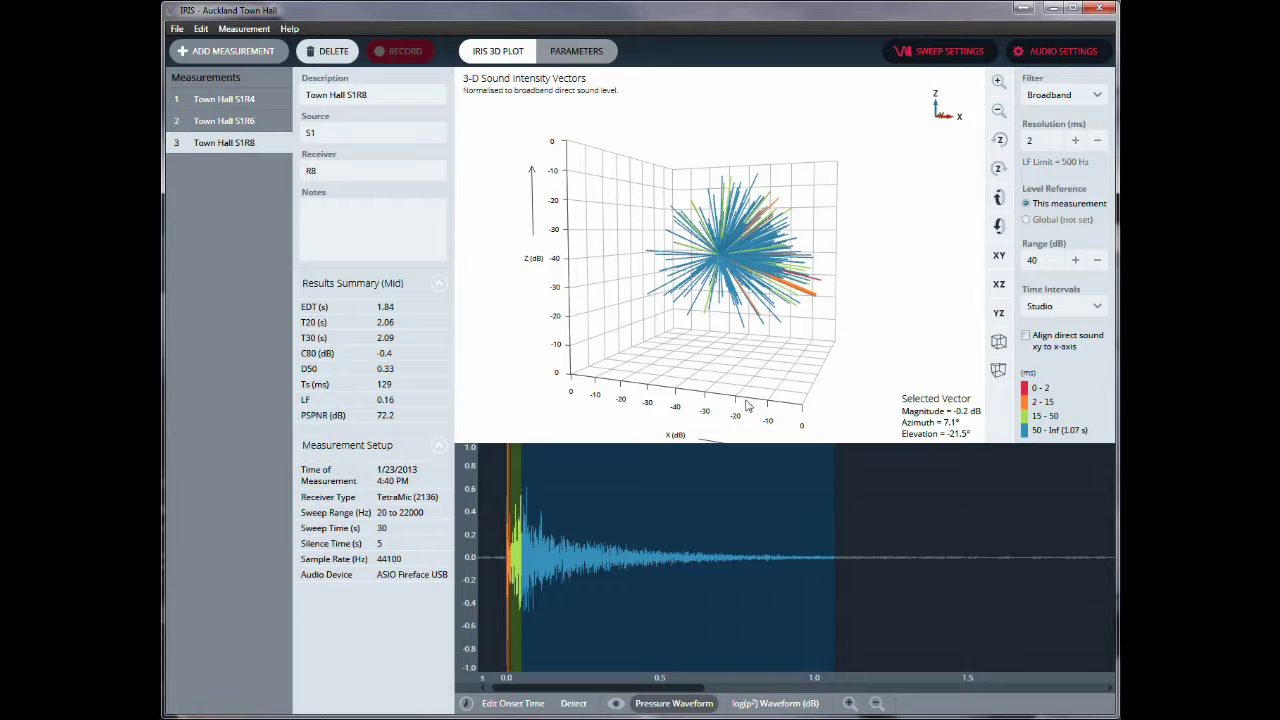
# - Show the waveform as log(p²) in dB, zoomed to its first 100 ms from 0 ms
pyautogui.click(776, 704)
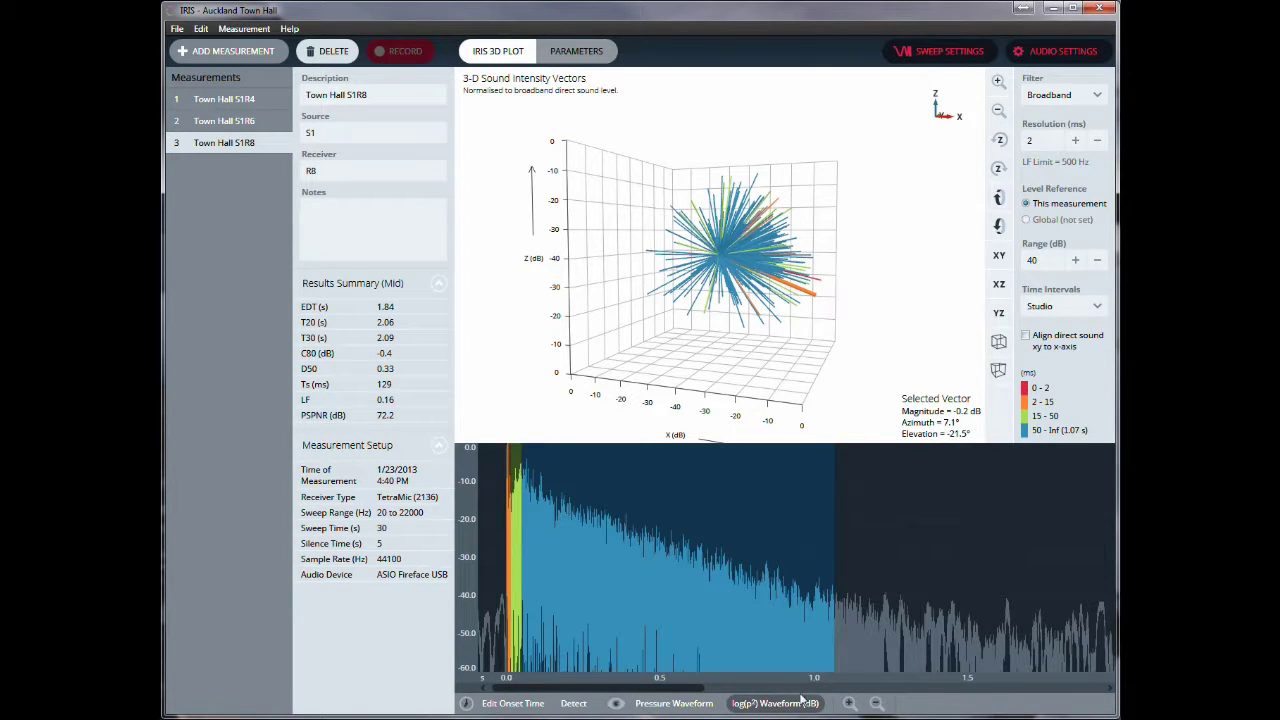
pyautogui.hscroll(-1, 666, 688)
pyautogui.scroll(5, 530, 580)
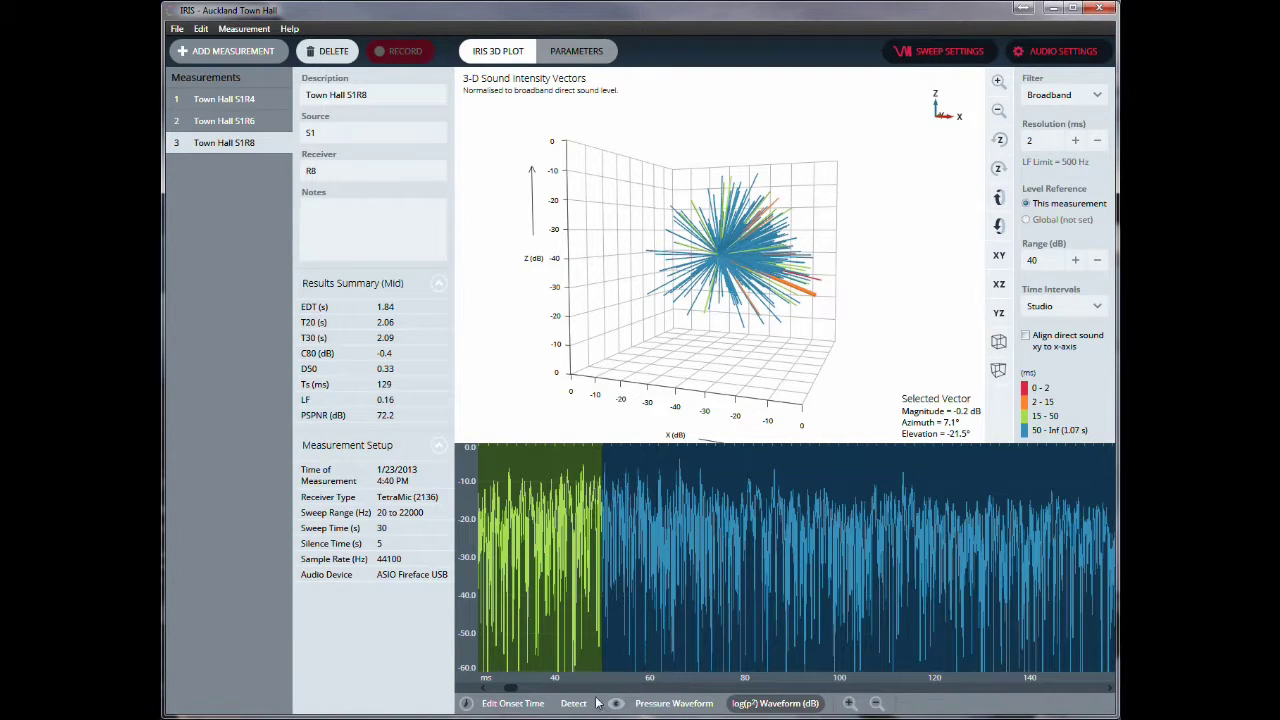
pyautogui.click(497, 689)
pyautogui.click(497, 689)
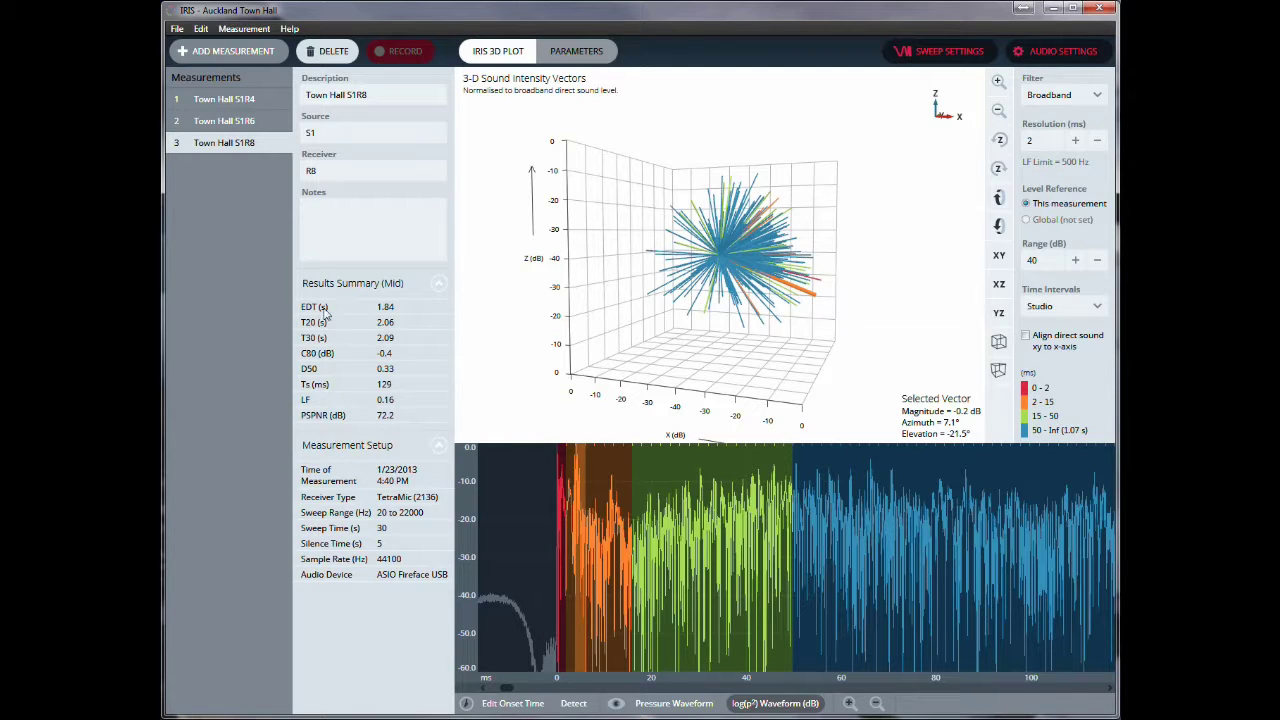
# - Switch to the Parameters view and copy the reverberation parameter table values
pyautogui.click(594, 56)
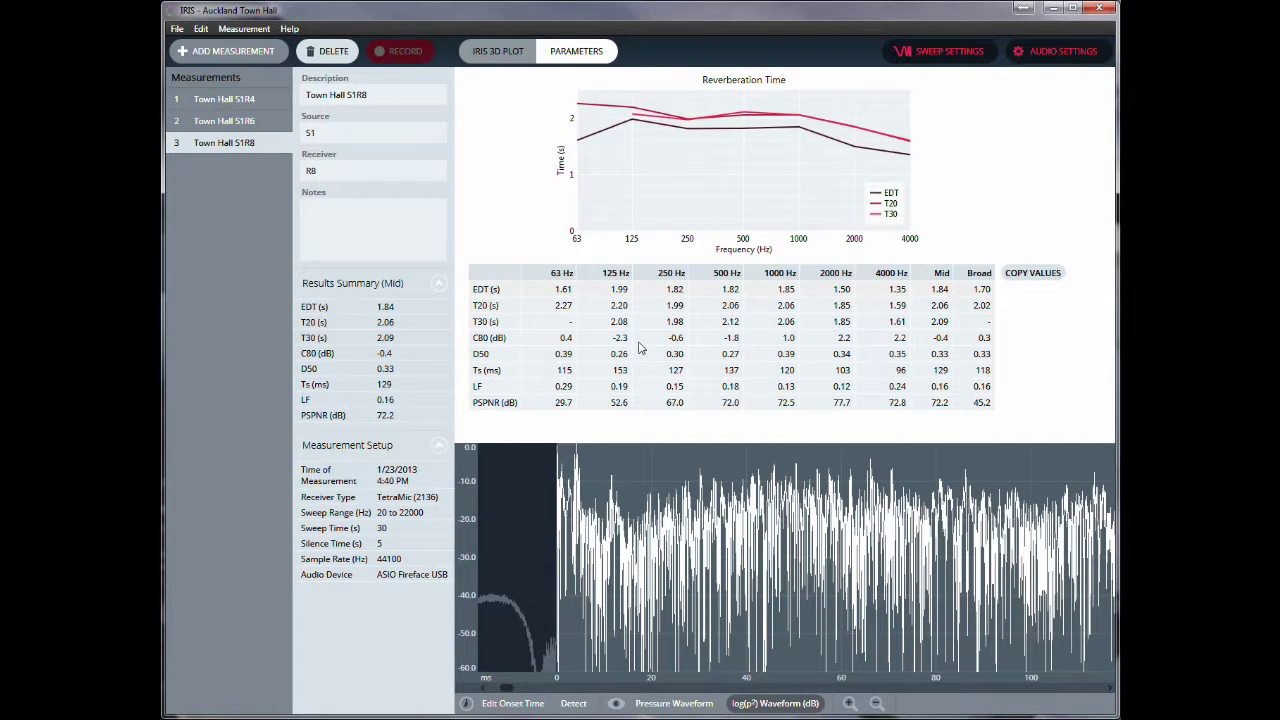
pyautogui.click(1038, 273)
# - Look through the Edit and Measurement menus, then close them without choosing anything
pyautogui.click(203, 30)
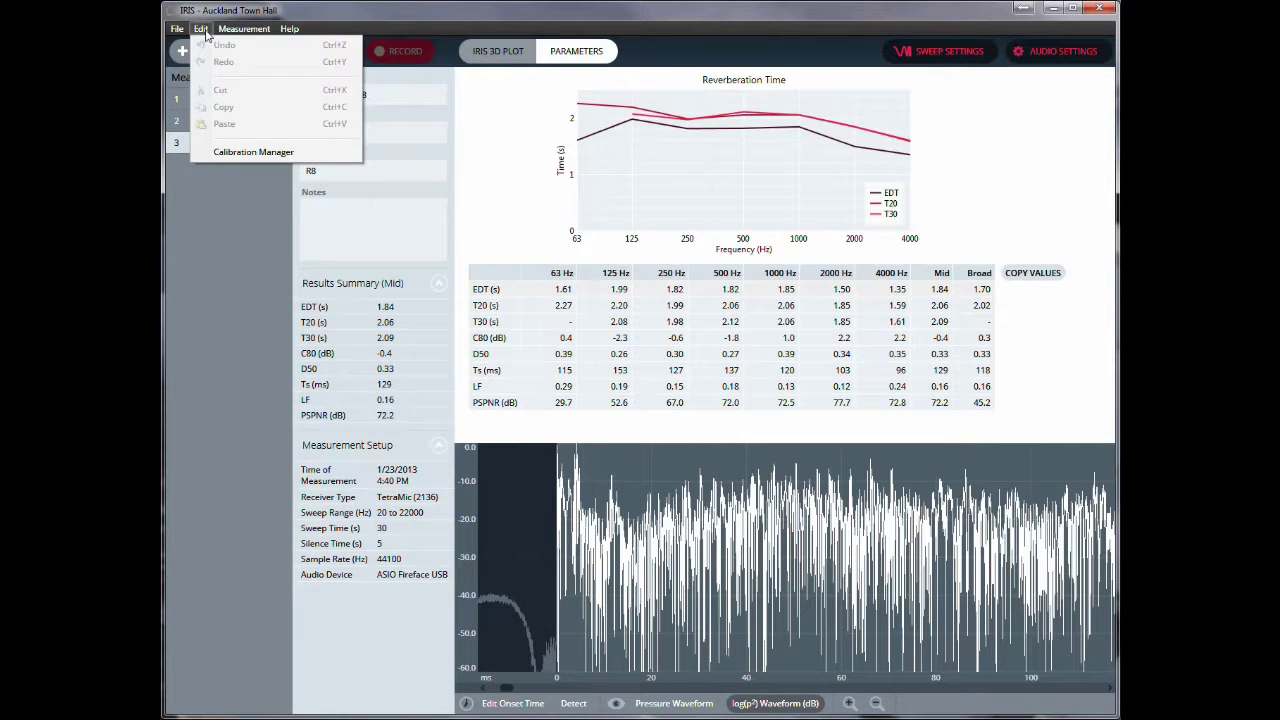
pyautogui.moveTo(245, 30)
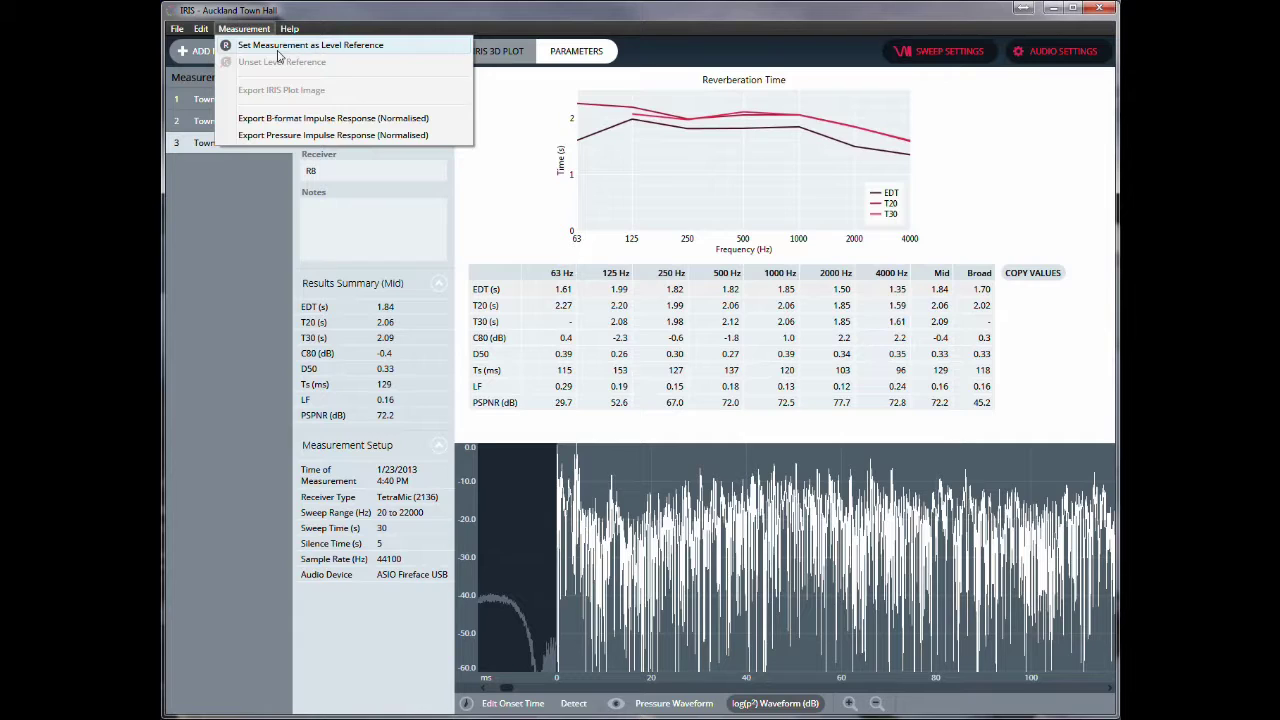
pyautogui.click(198, 186)
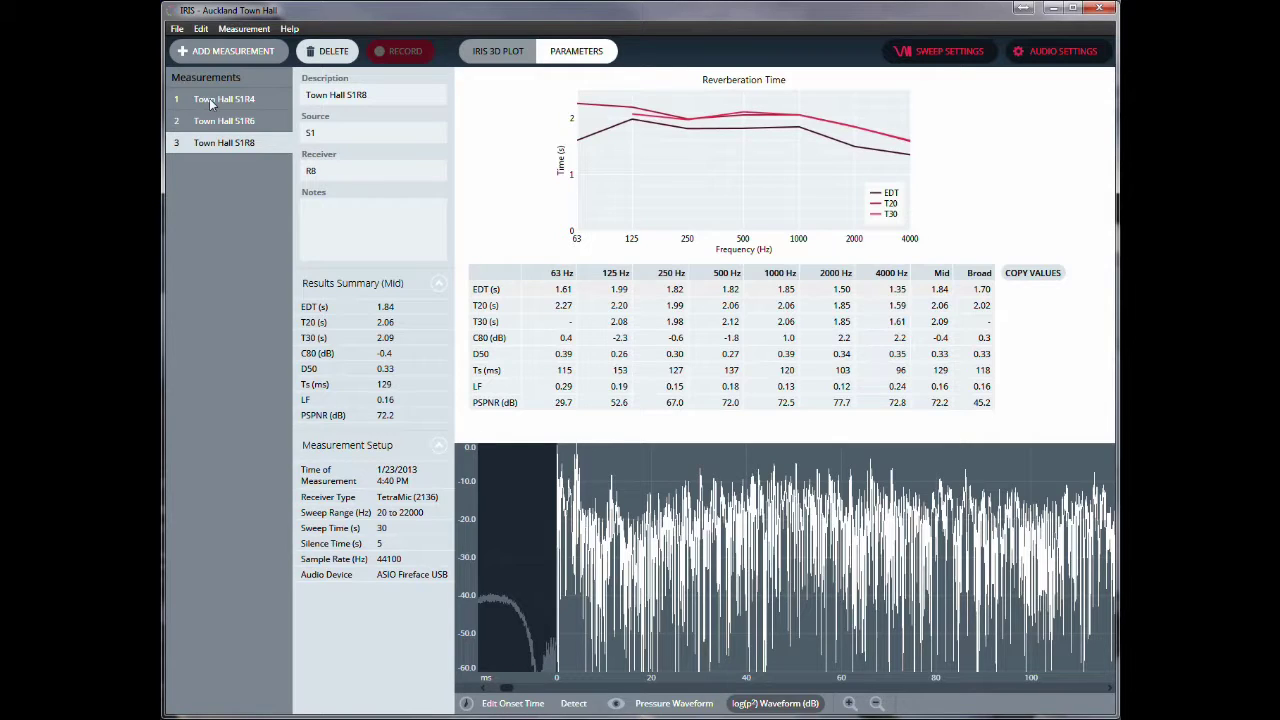
# - Return to the 3D plot and keep the sweep settings: 30 s sweep, 3 s IR, 20–20000 Hz
pyautogui.click(500, 58)
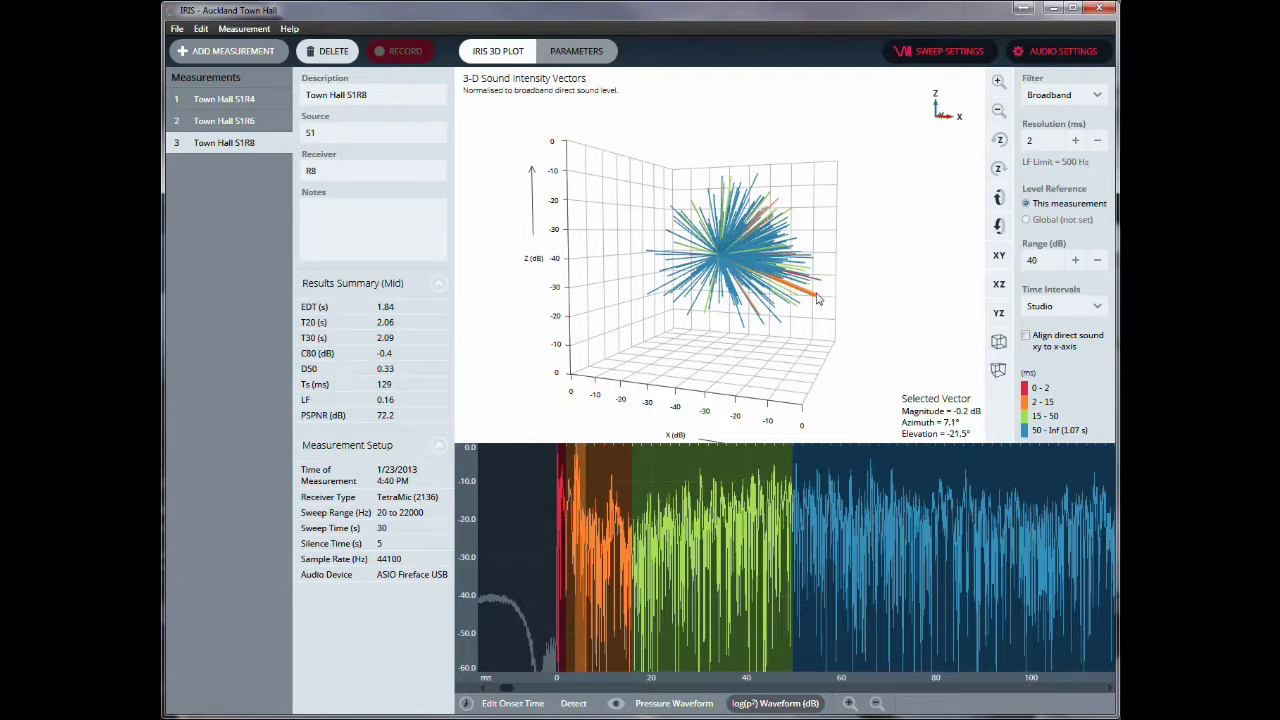
pyautogui.click(973, 54)
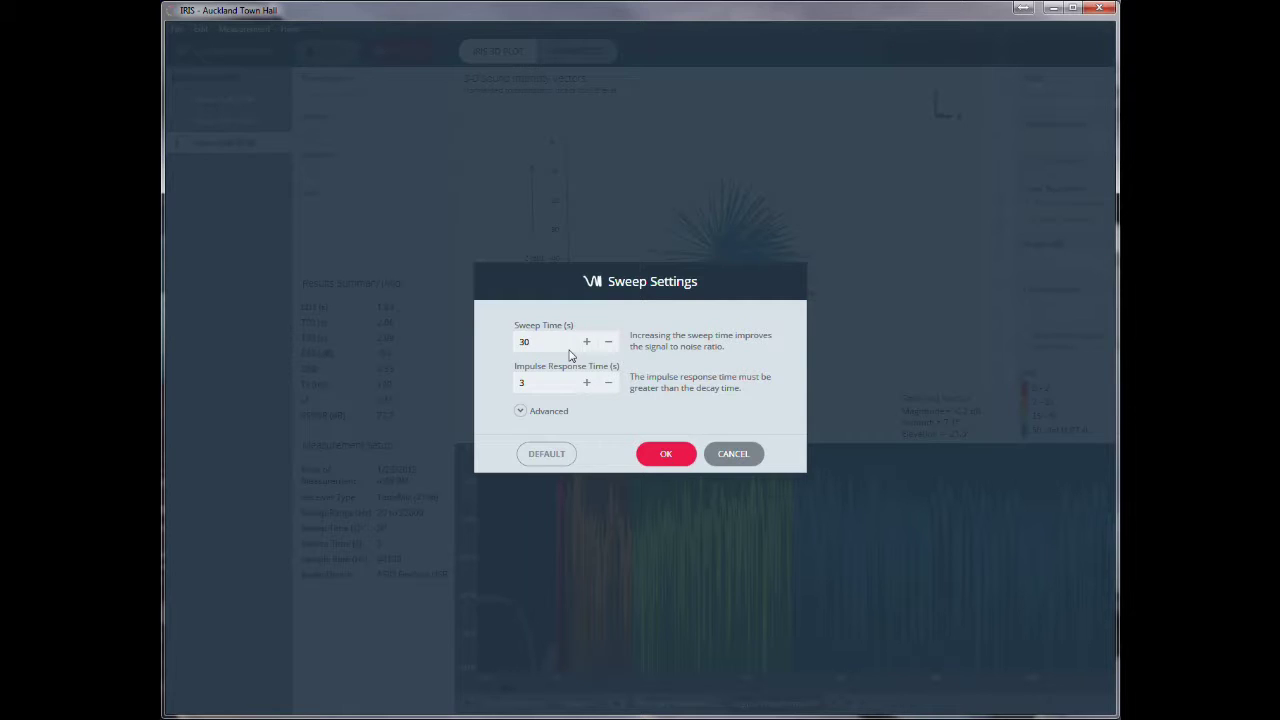
pyautogui.click(520, 410)
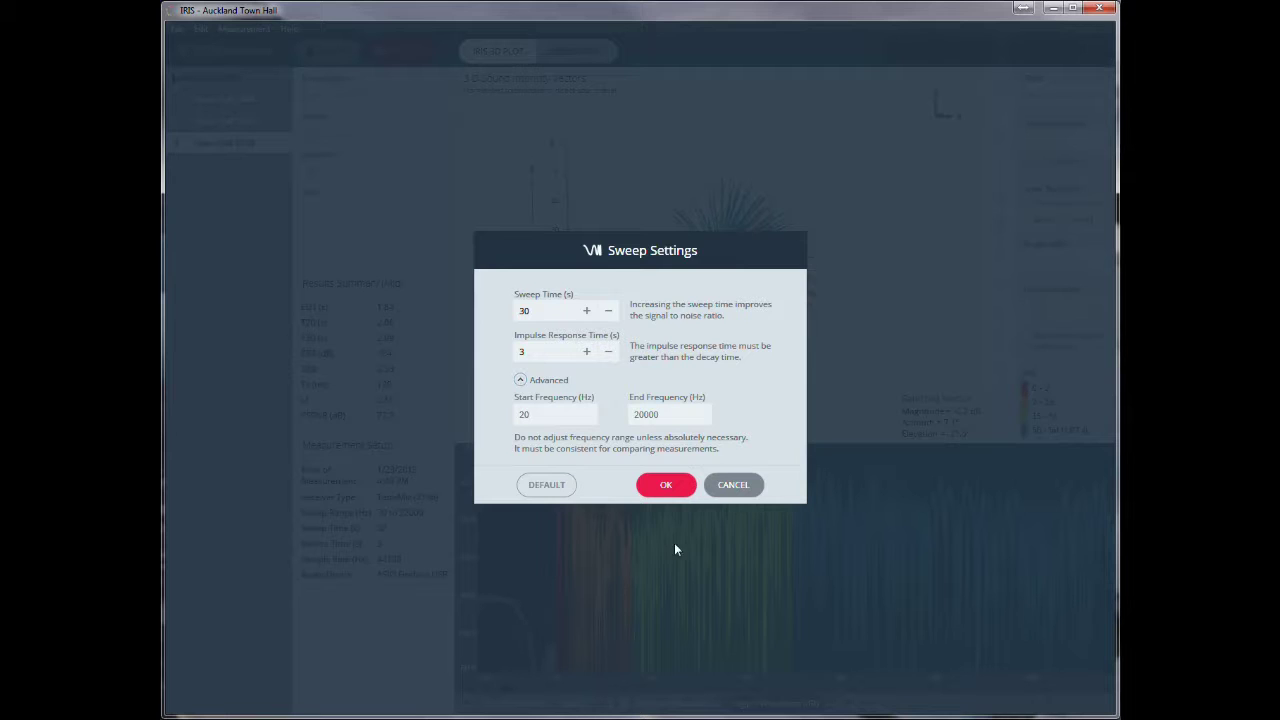
pyautogui.click(666, 485)
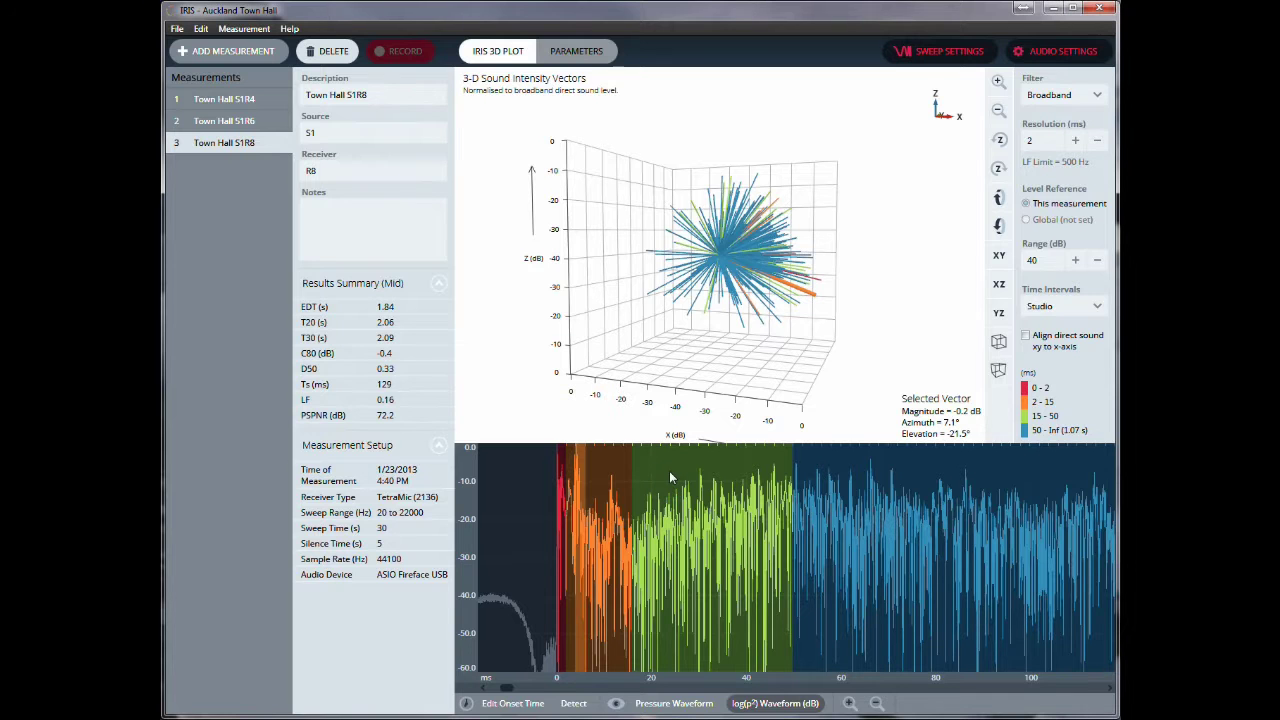
pyautogui.click(1051, 53)
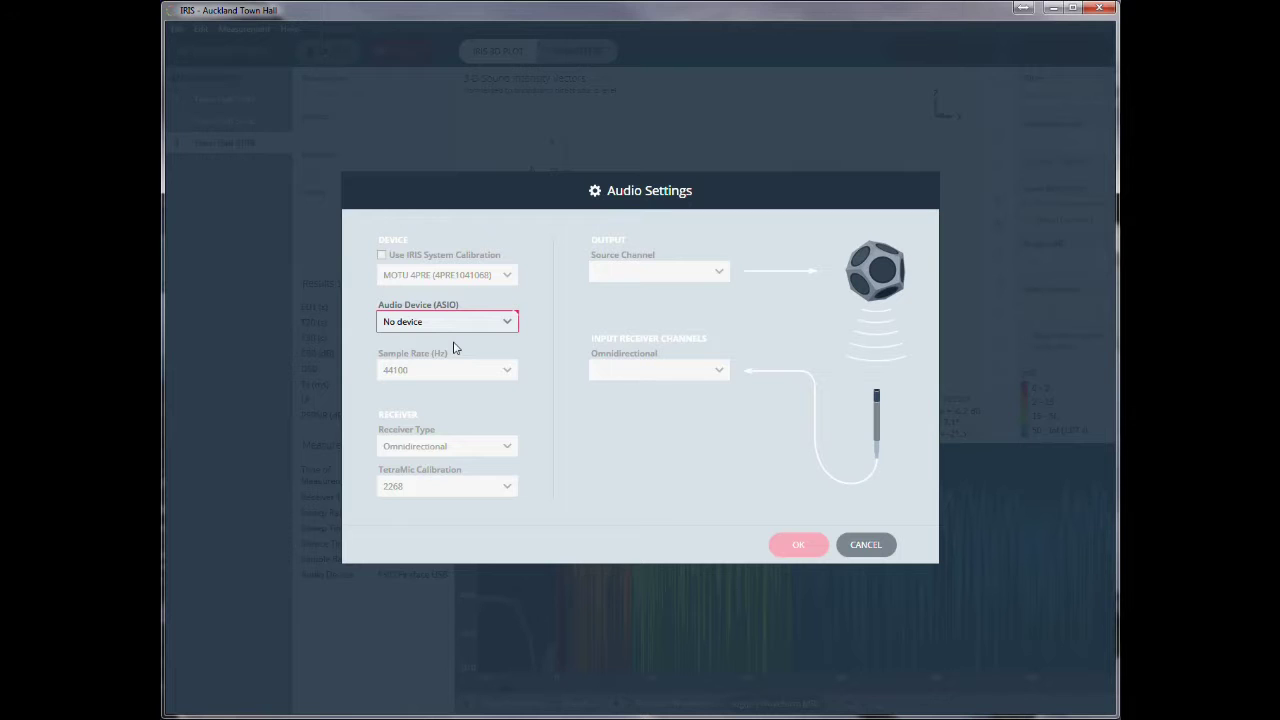
pyautogui.click(862, 545)
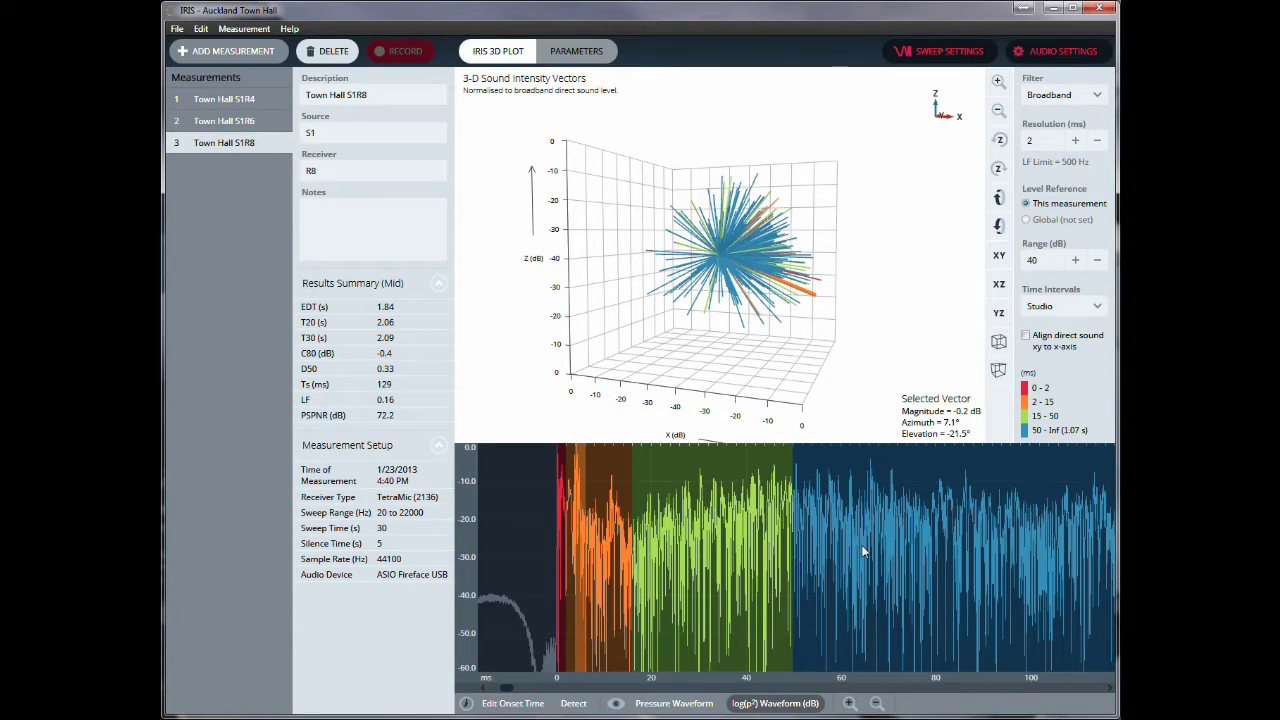